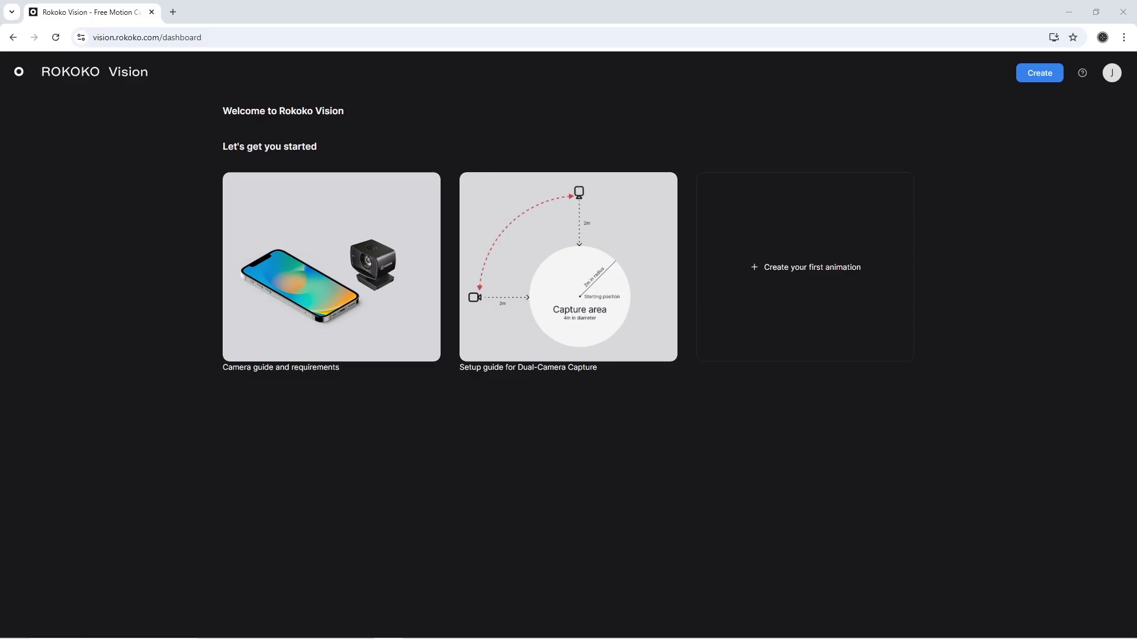
Start a new Dual Camera animation and move past the preparation page to camera selection
click(873, 266)
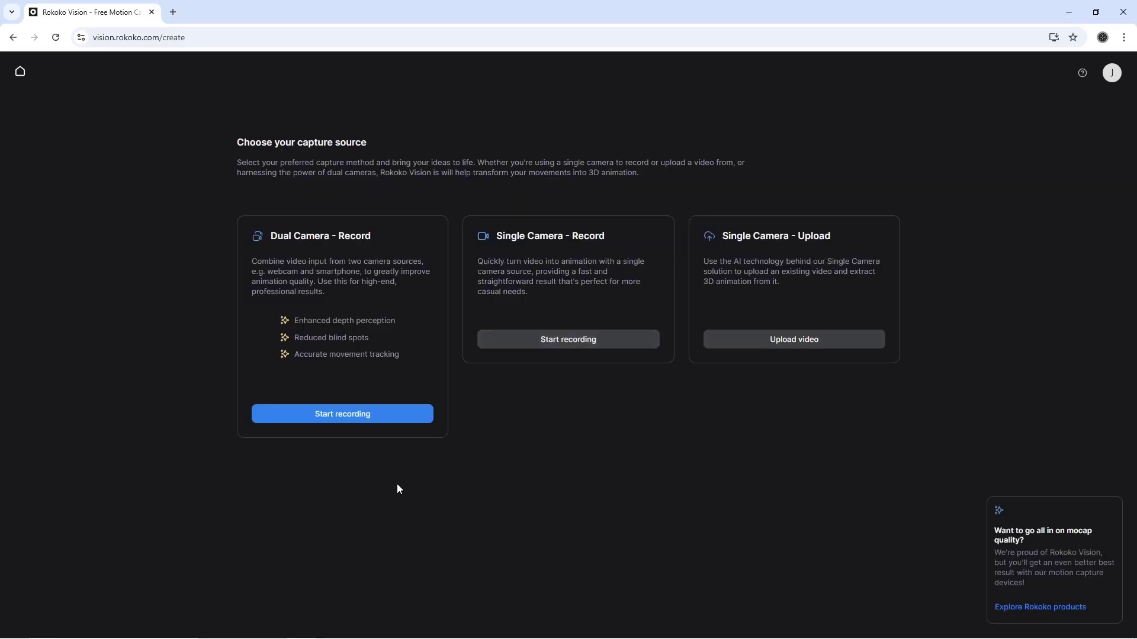
click(352, 427)
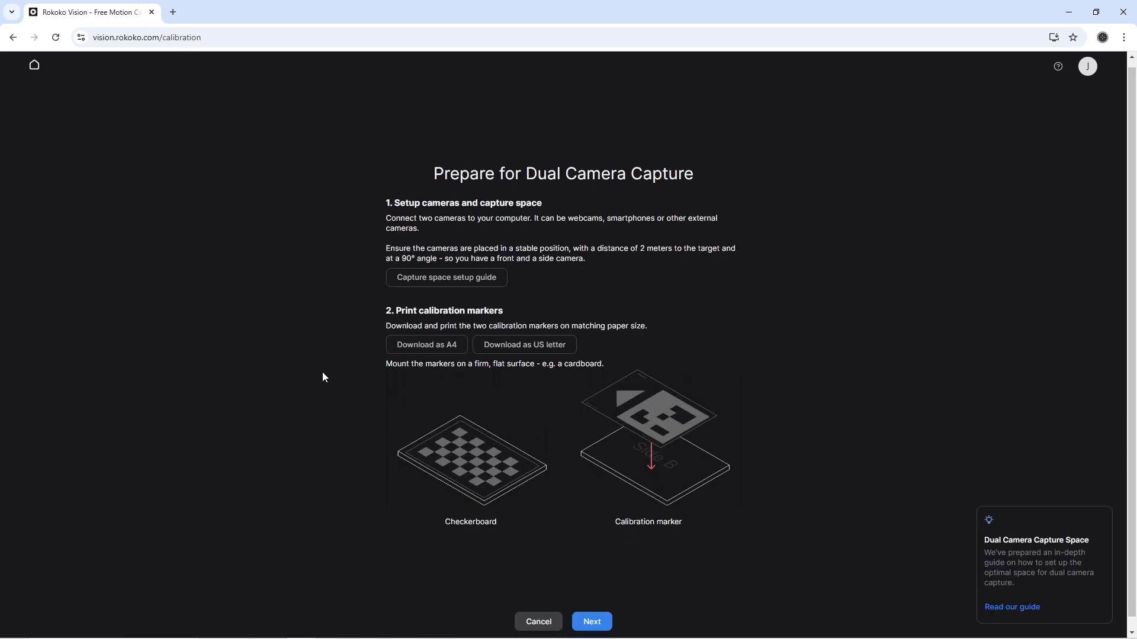
scroll(324, 378, down, 1)
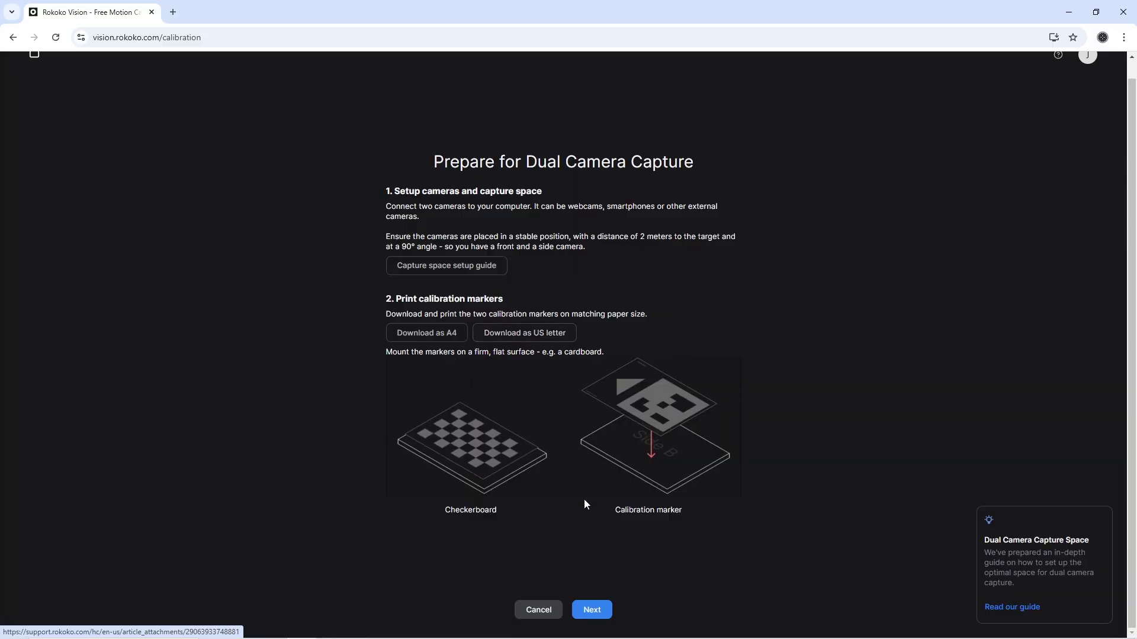
click(592, 609)
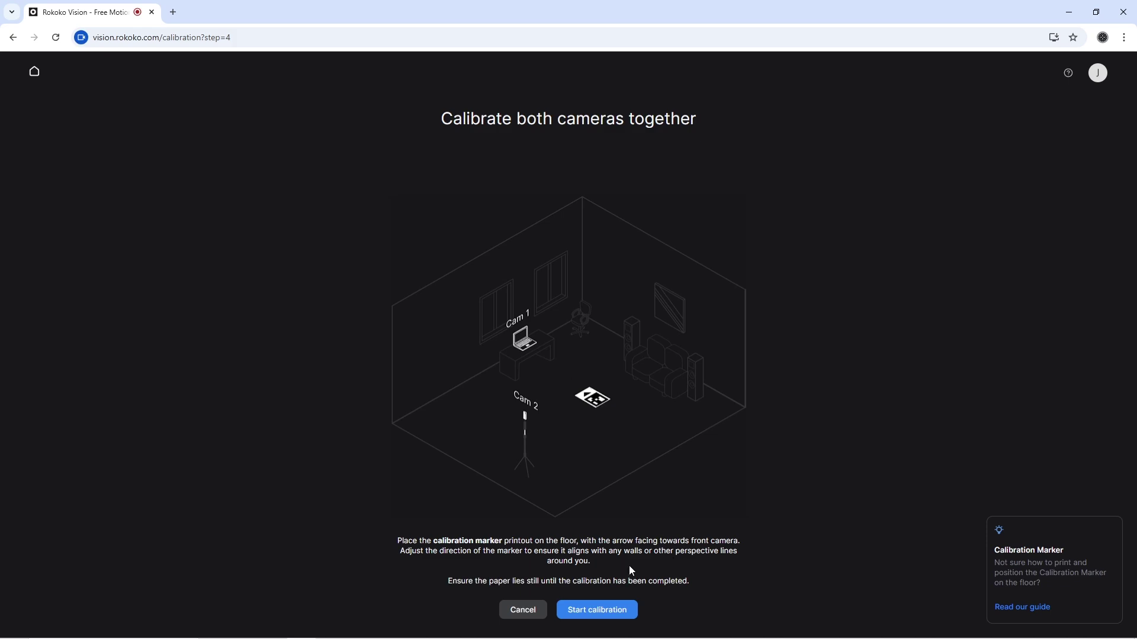
Start the joint calibration of both cameras and confirm both cameras can see the marker
click(611, 610)
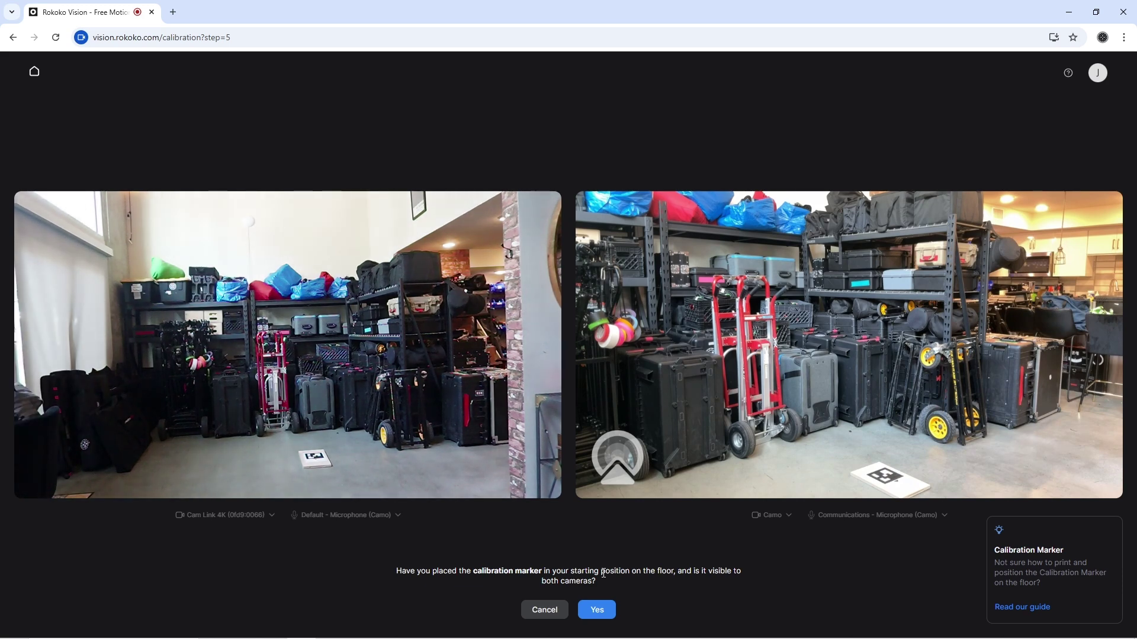
click(590, 610)
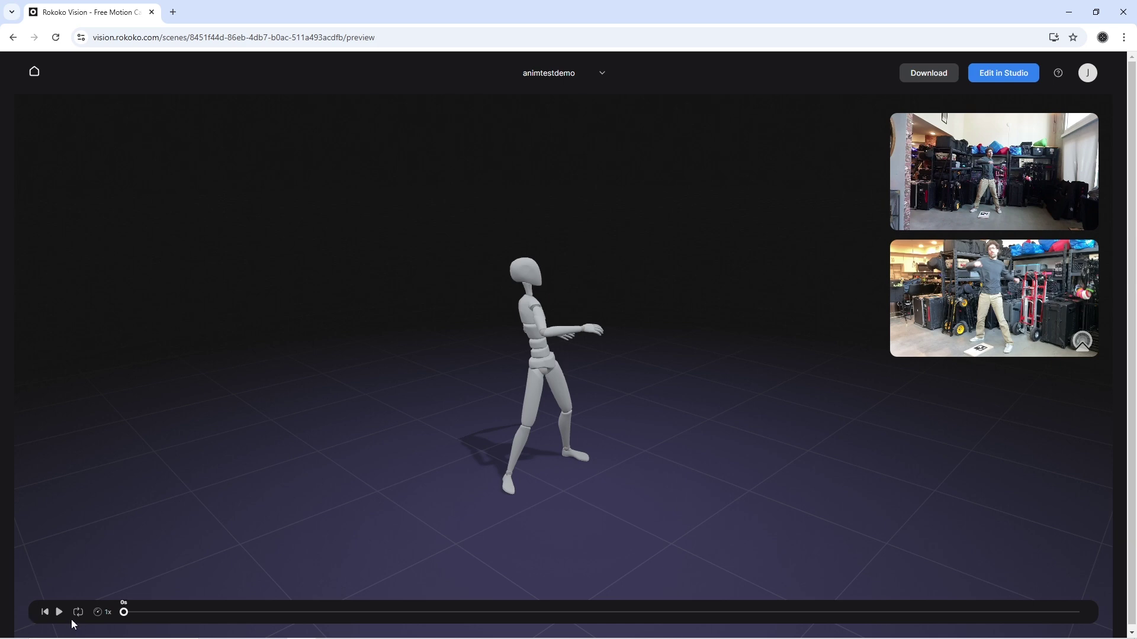
Play and pause the animtestdemo preview, then open it in Rokoko Studio with Edit in Studio
click(56, 614)
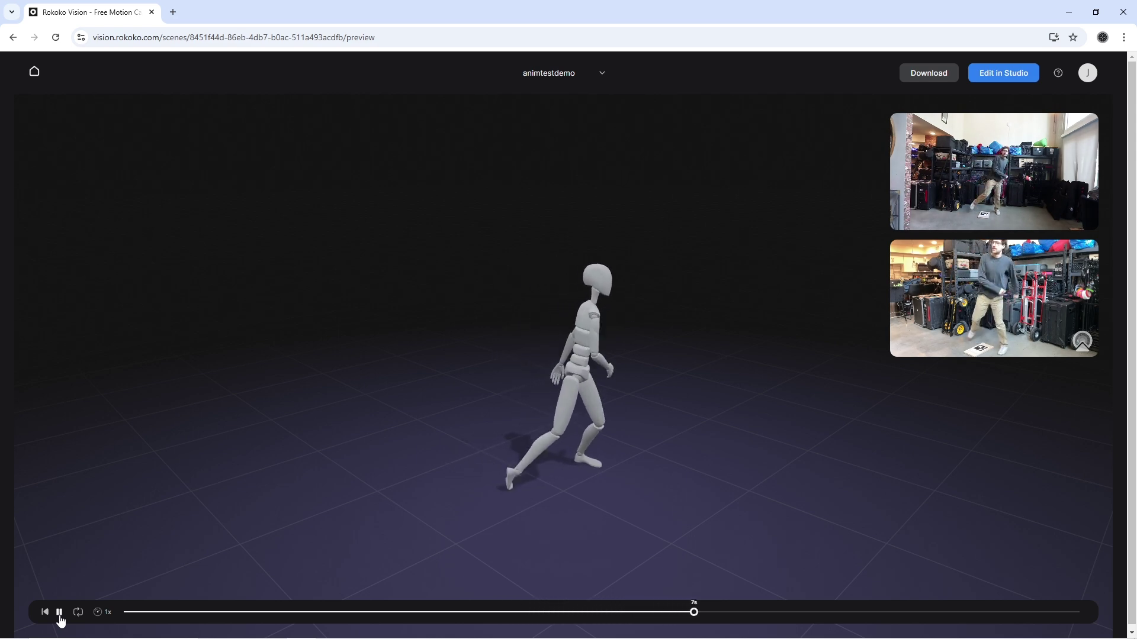
click(60, 614)
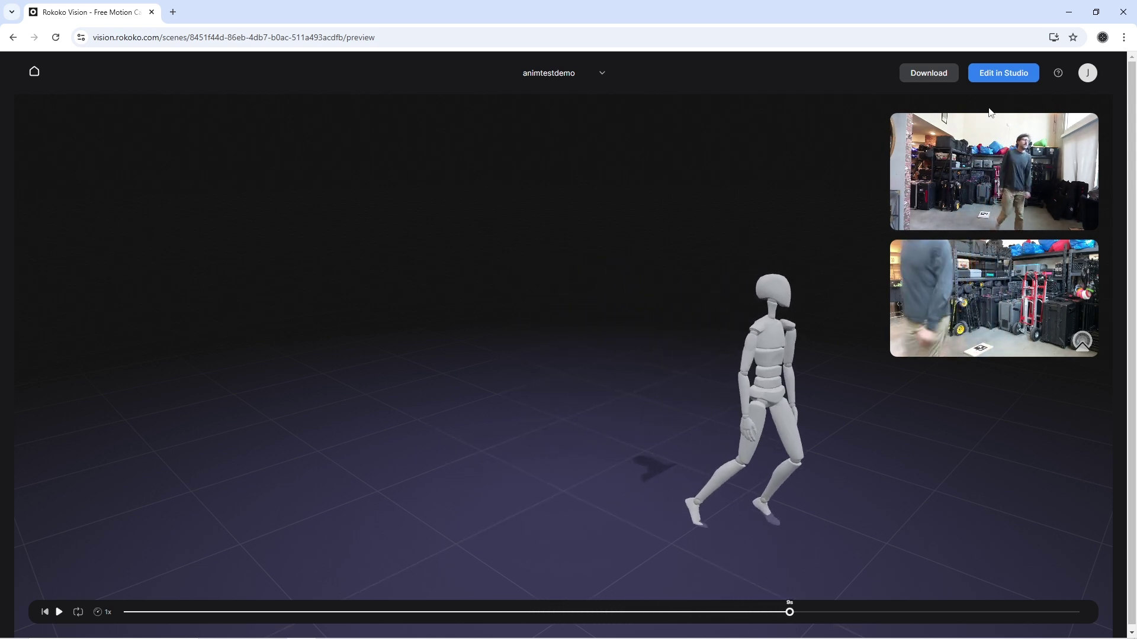
click(1020, 85)
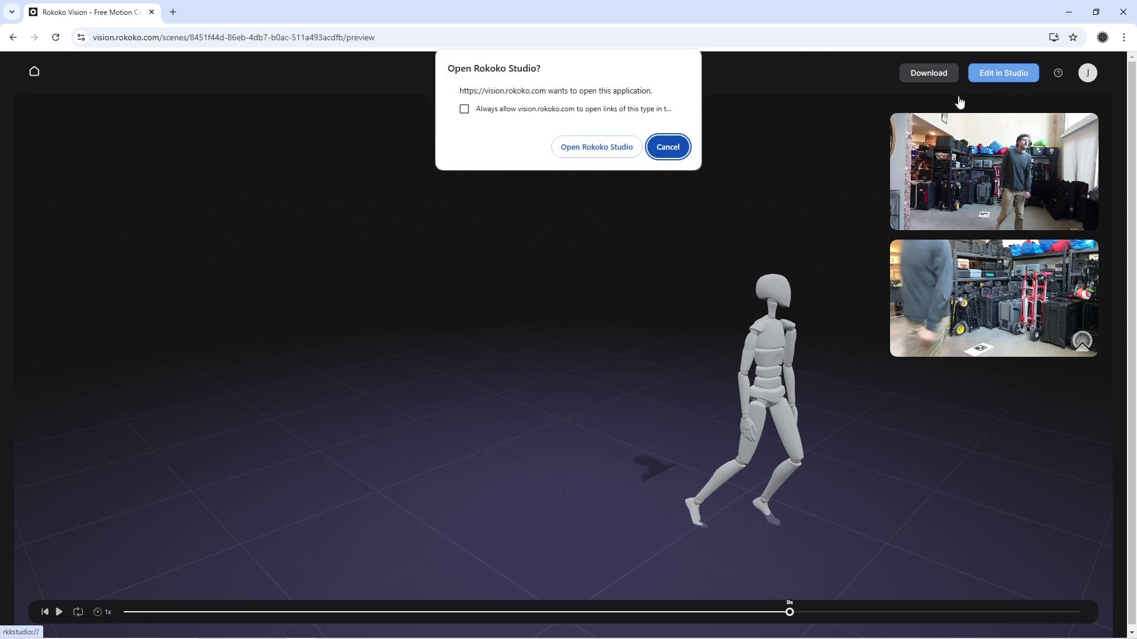
click(597, 147)
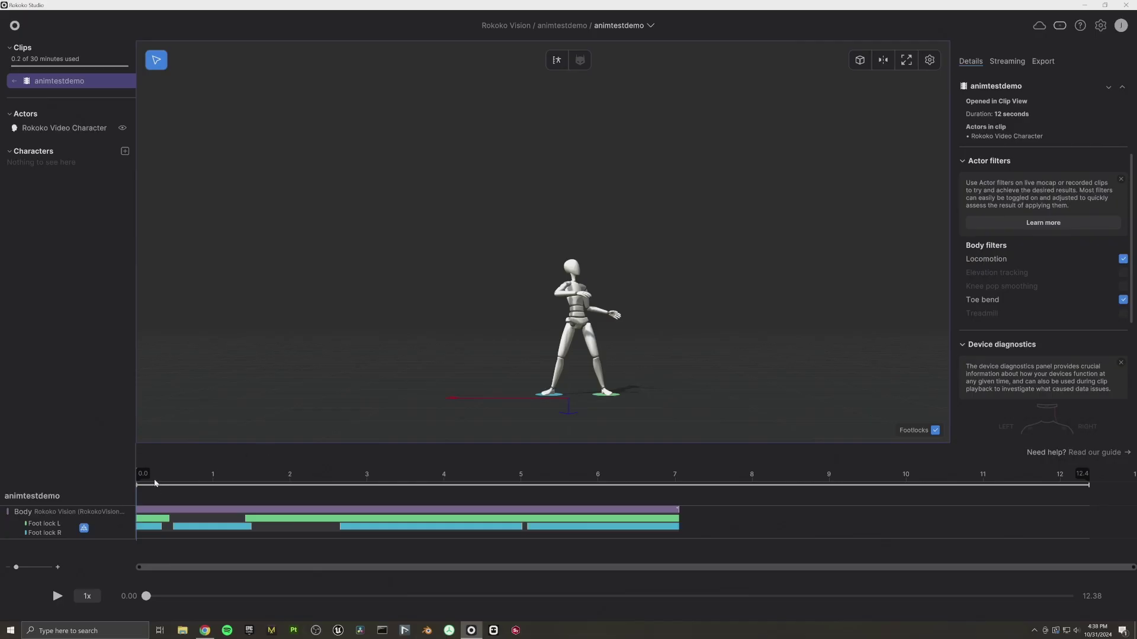
Scrub and play the animtestdemo clip in Rokoko Studio to review the motion
drag(155, 483, 128, 476)
key(space)
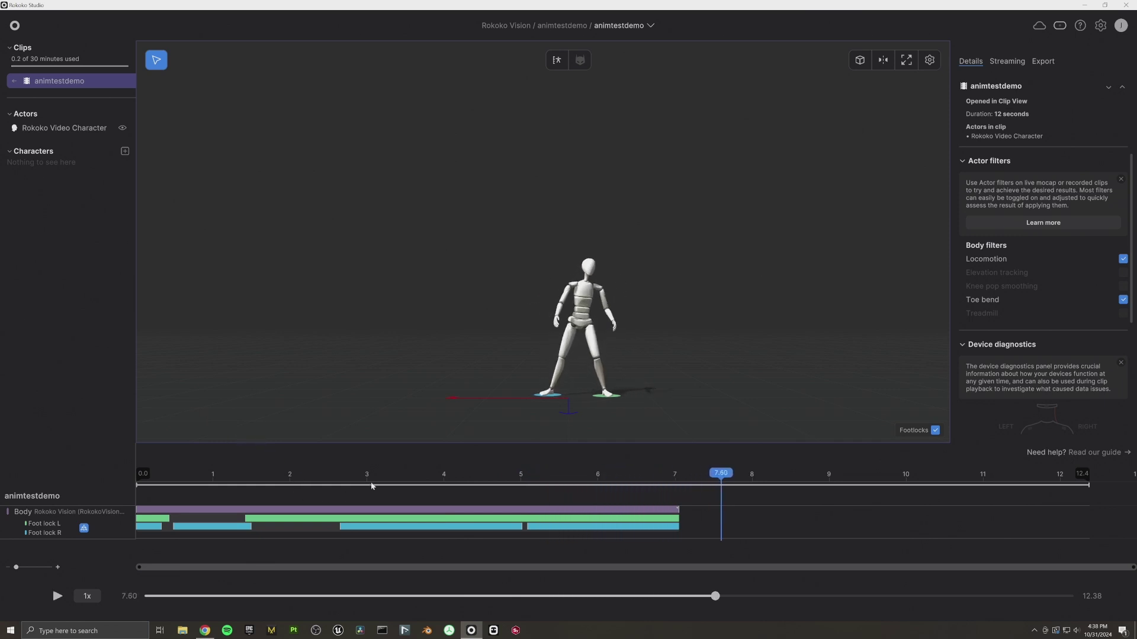
drag(371, 485, 156, 486)
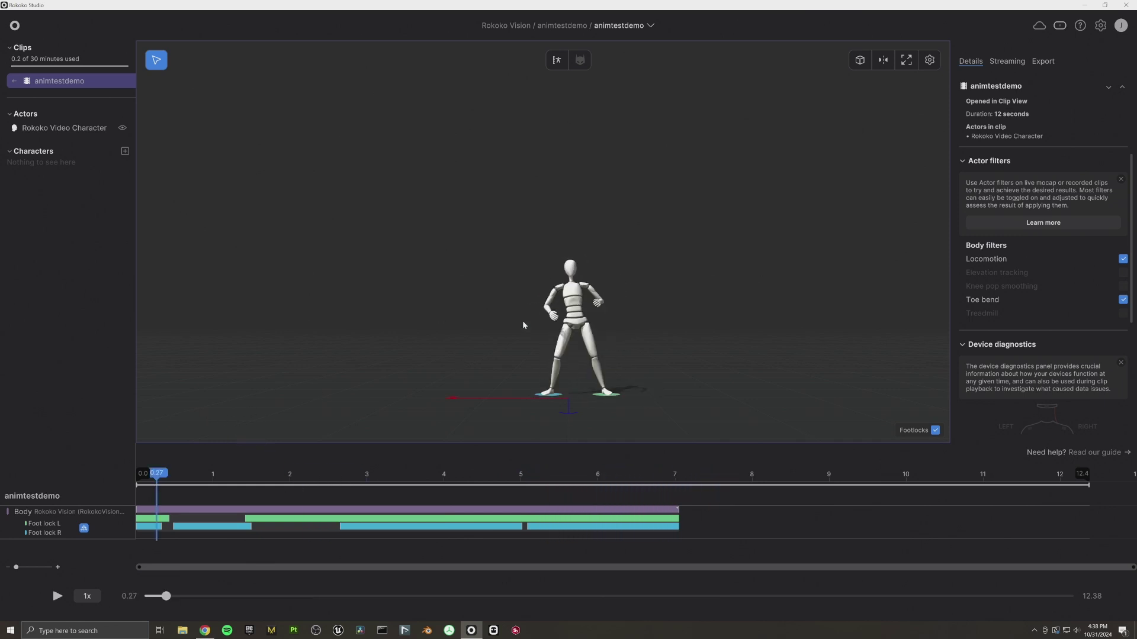
Export the clip as FBX with Manny (UE5) as the target skeleton
click(1044, 63)
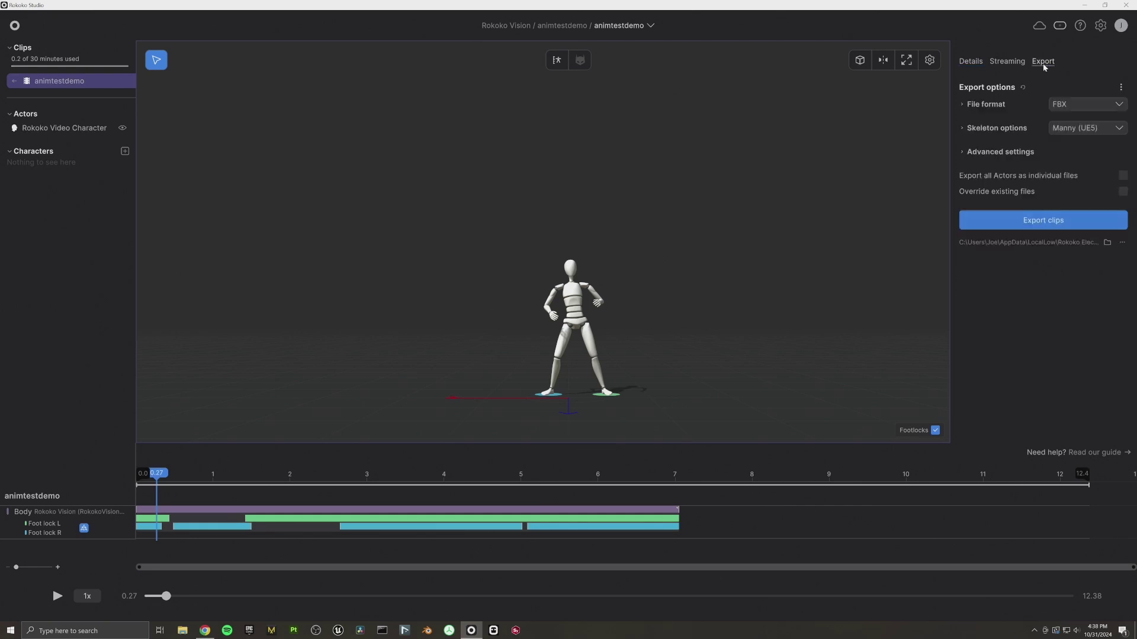
click(1086, 128)
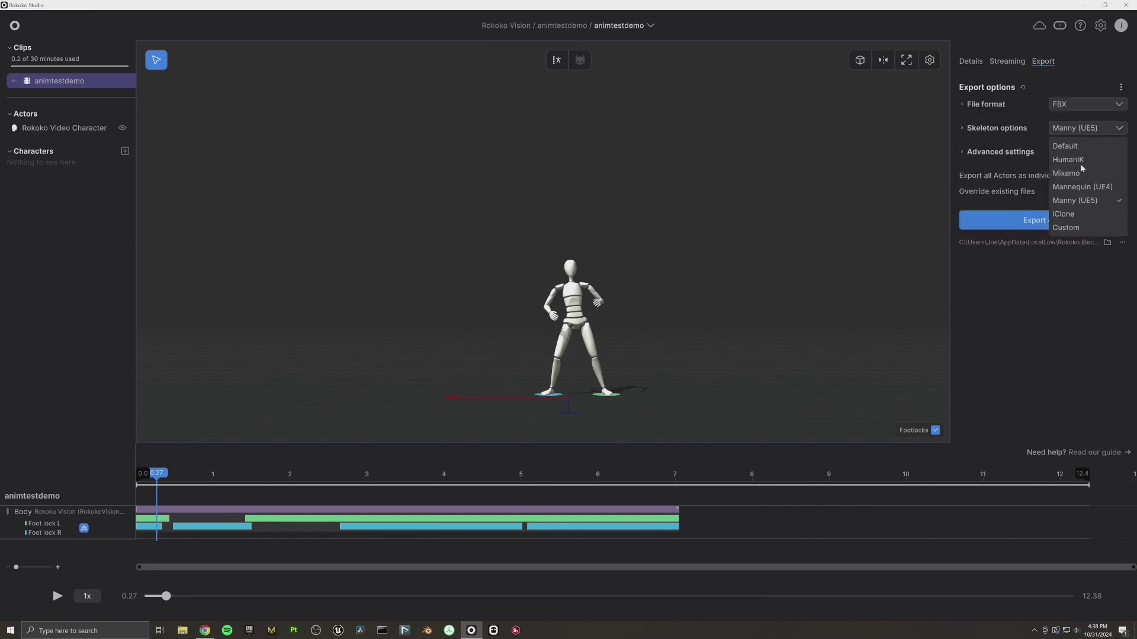
click(1082, 204)
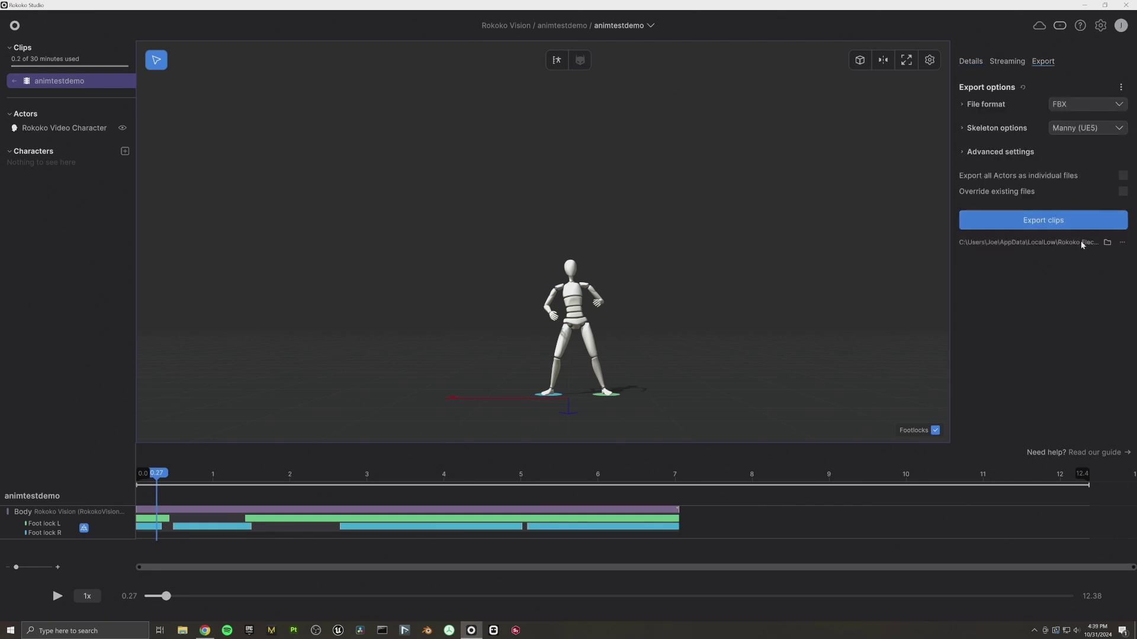
click(1070, 224)
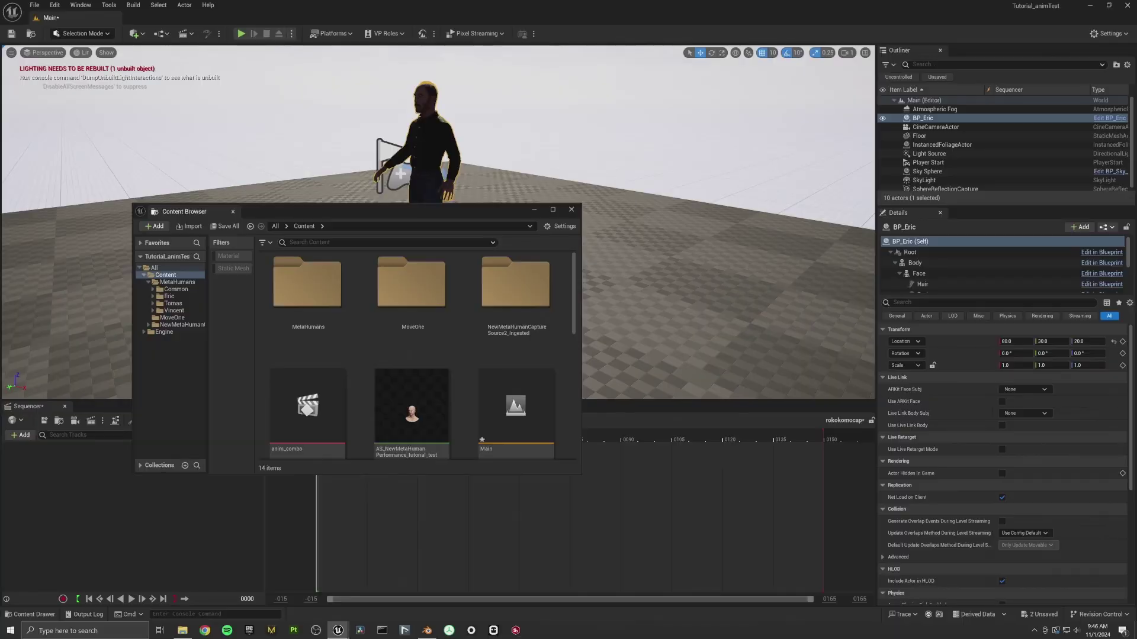
Add the Third Person feature pack to the project from the Content Browser's Add menu
click(156, 227)
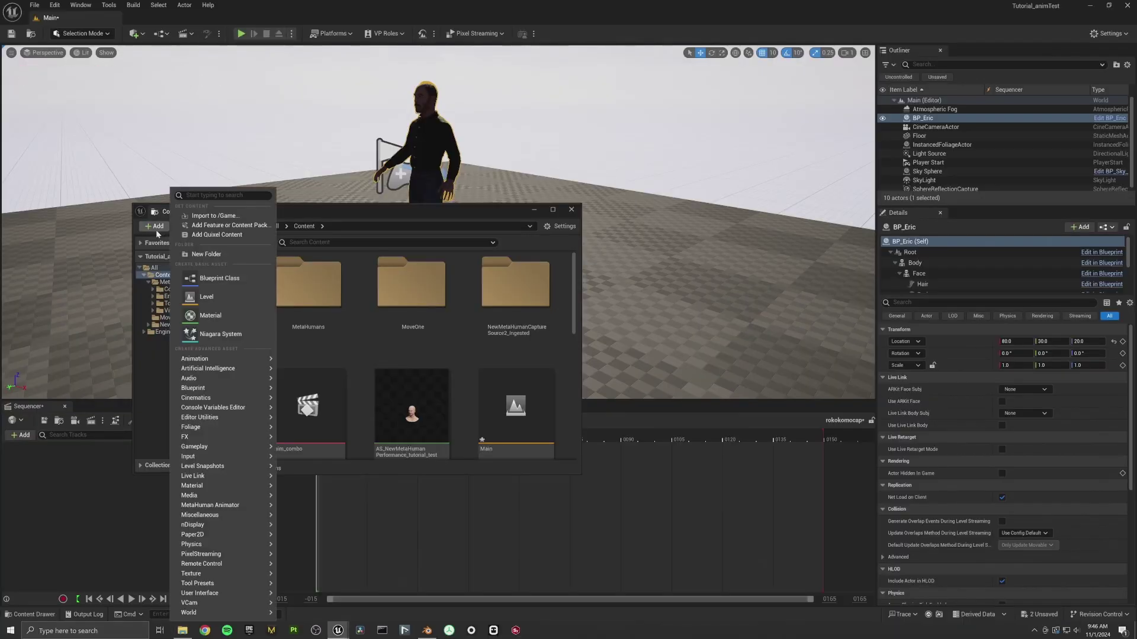
key(Escape)
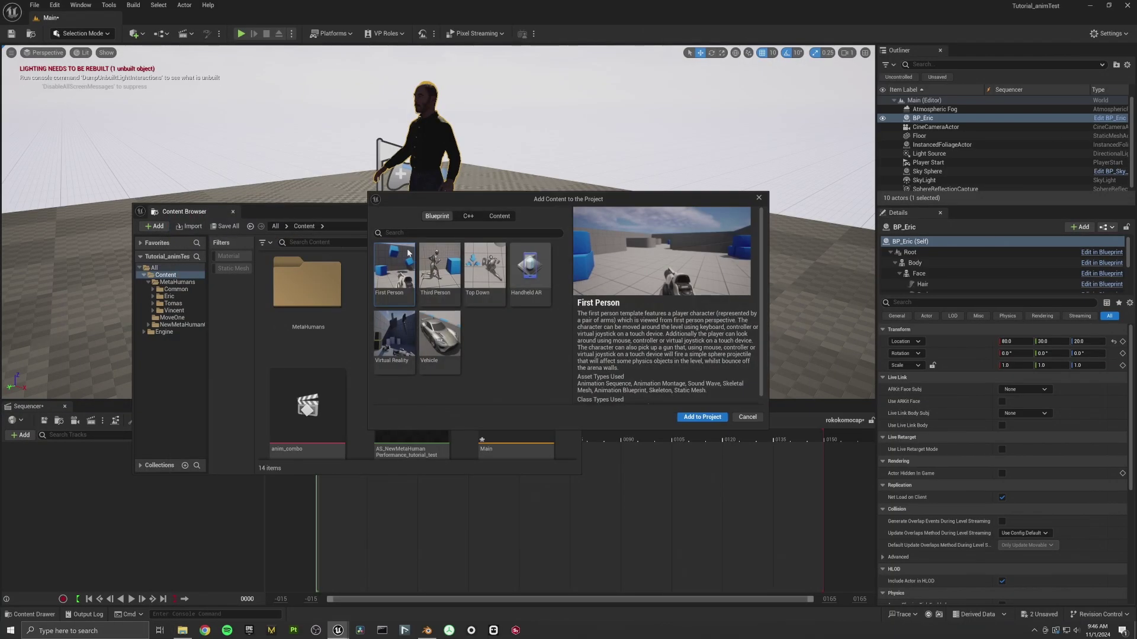
click(438, 267)
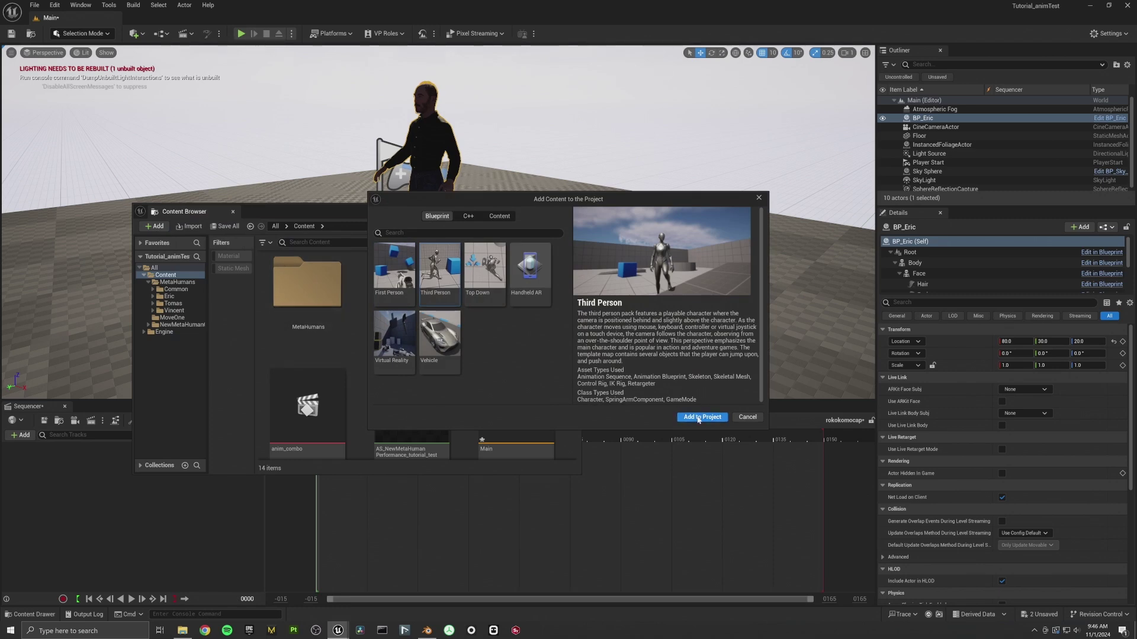
click(698, 418)
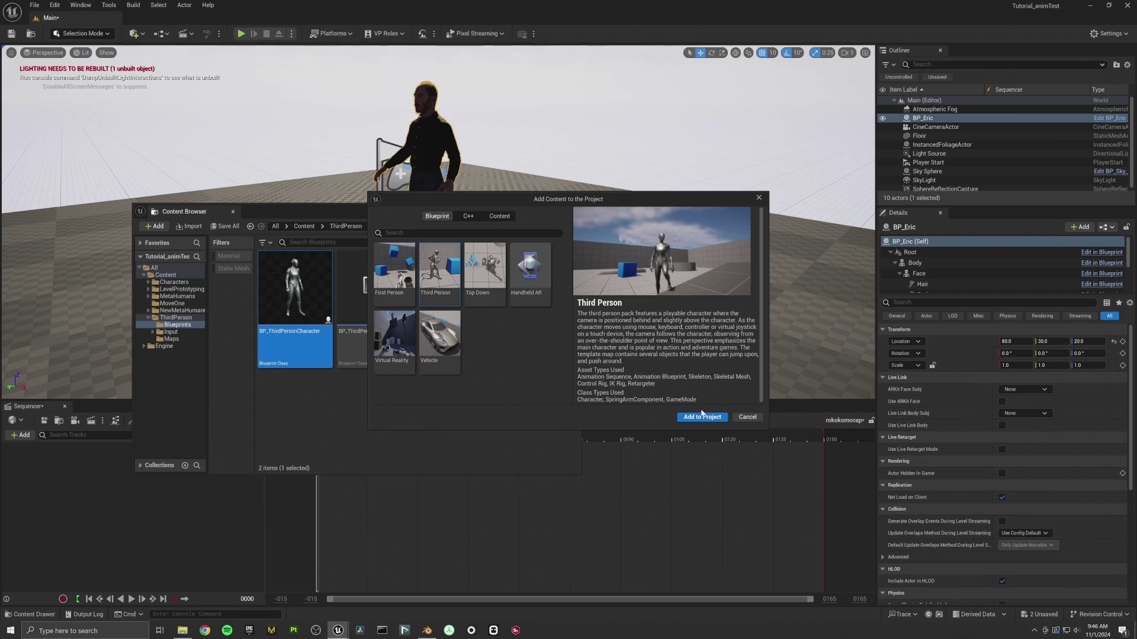
click(746, 418)
Import the animtestdemo_ue5 FBX without a mesh, bound to the SK_Mannequin skeleton
click(165, 275)
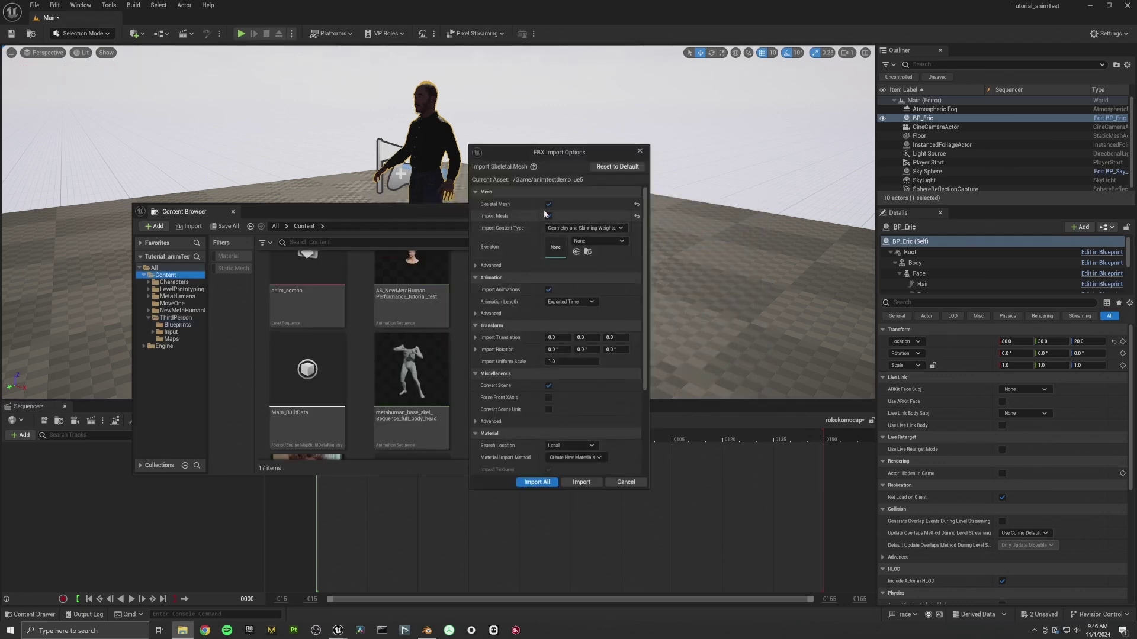
click(548, 215)
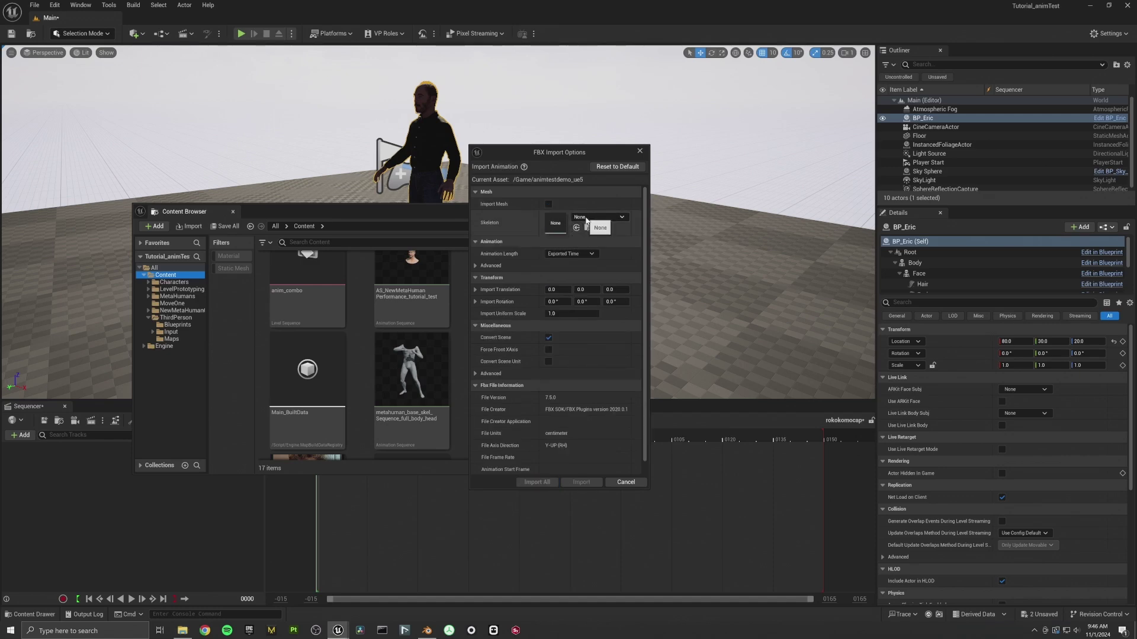
click(586, 219)
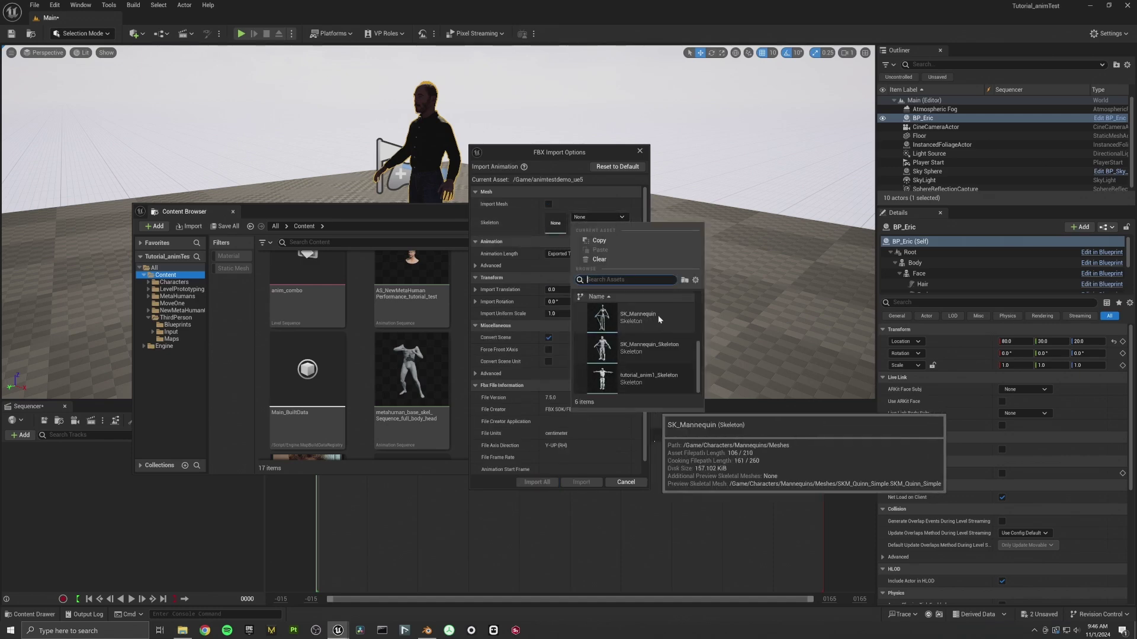
click(659, 319)
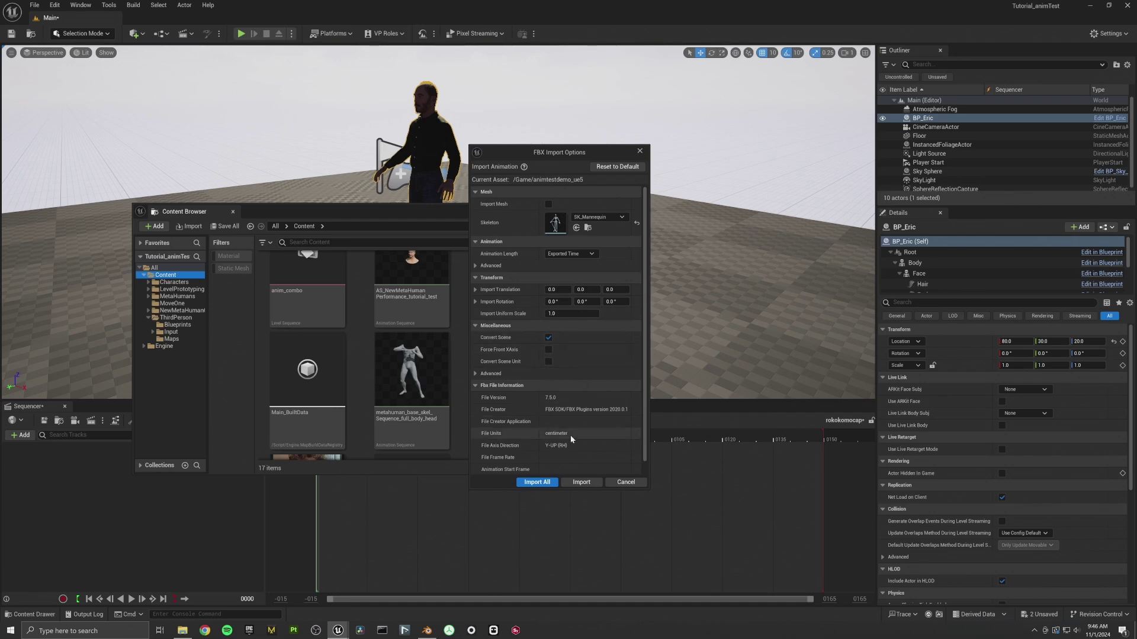
click(538, 482)
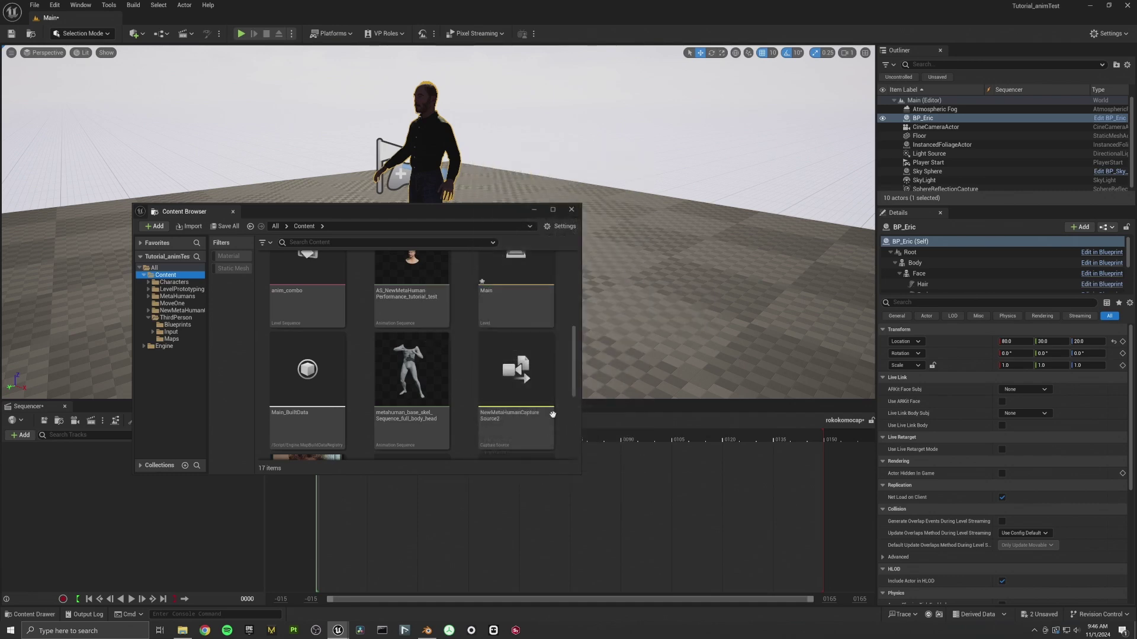
Maximize the animtestdemo_ue5 editor, play it from frame 0, pause, and close the editor
double_click(598, 133)
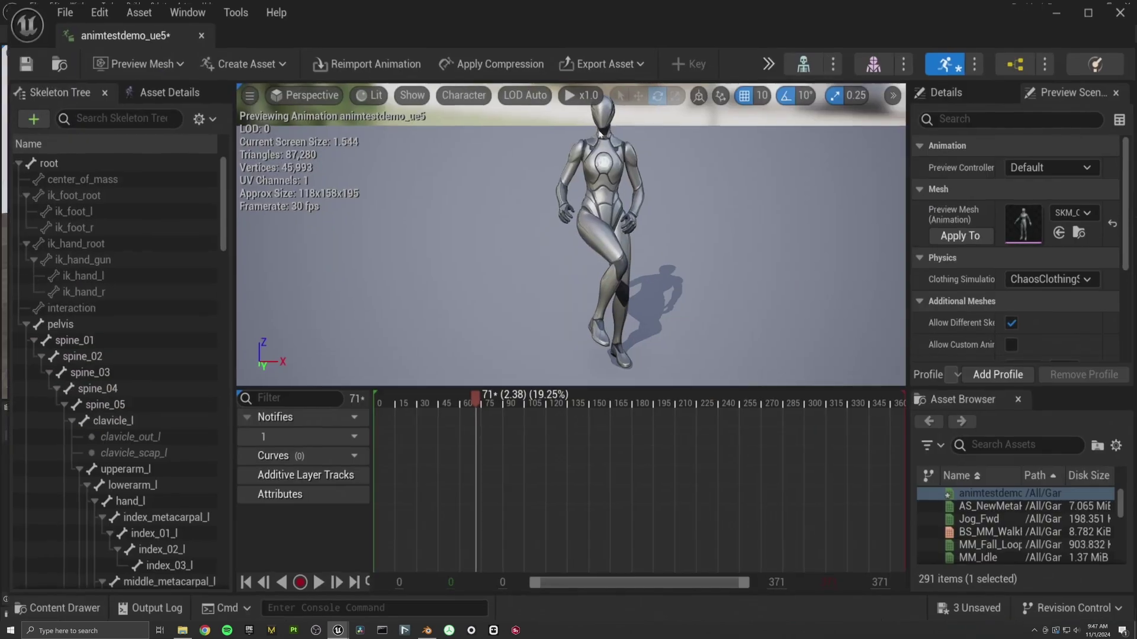
click(302, 600)
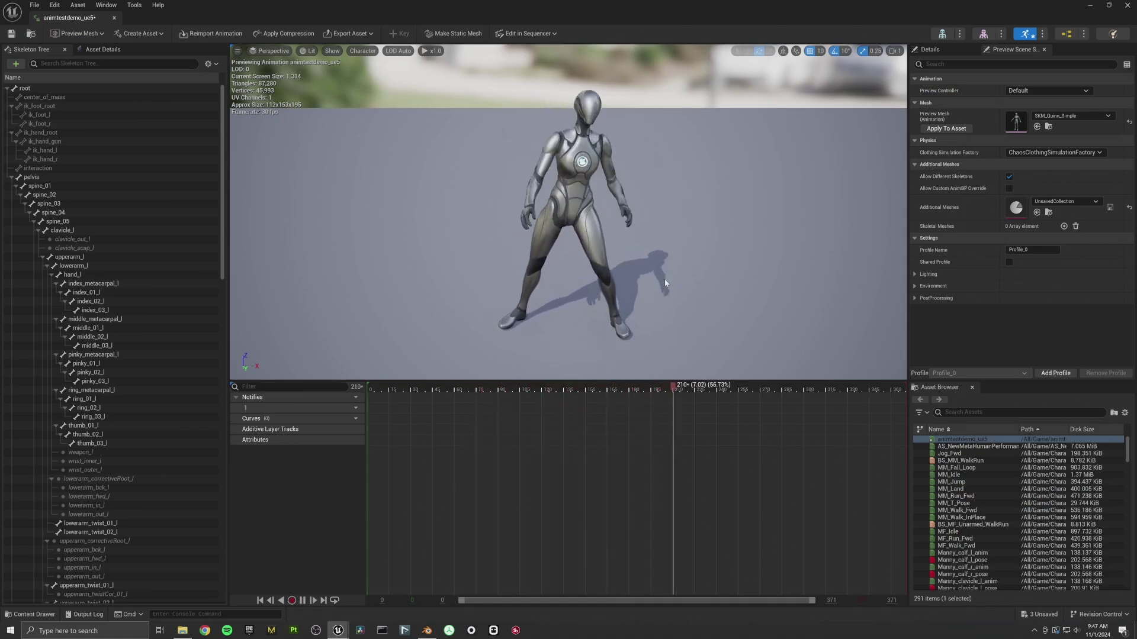
drag(394, 386, 332, 427)
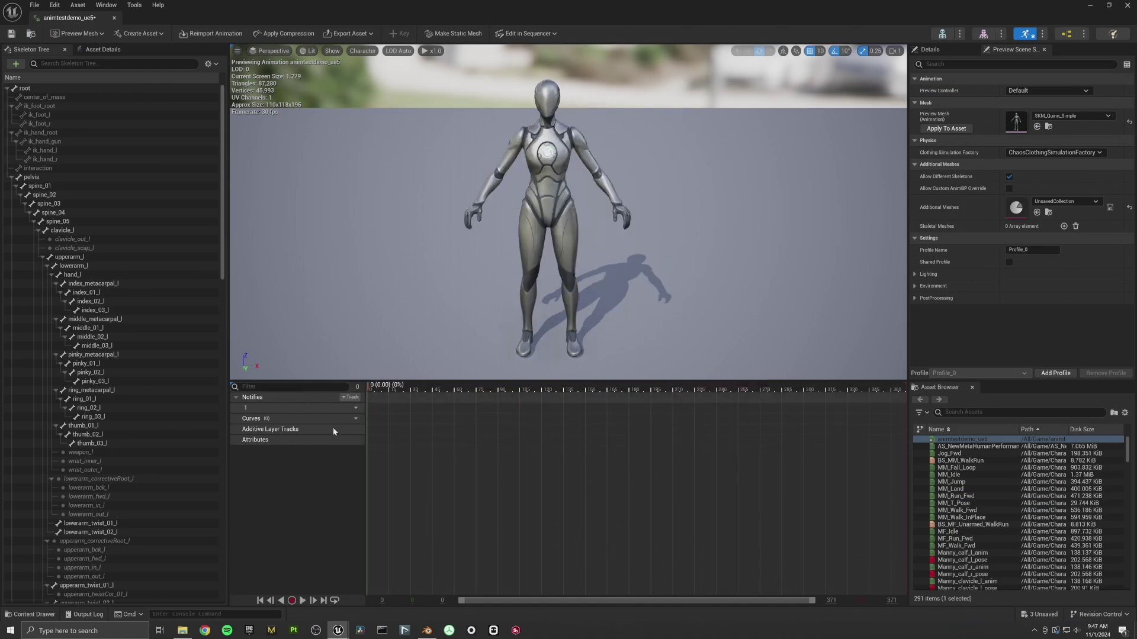
click(303, 601)
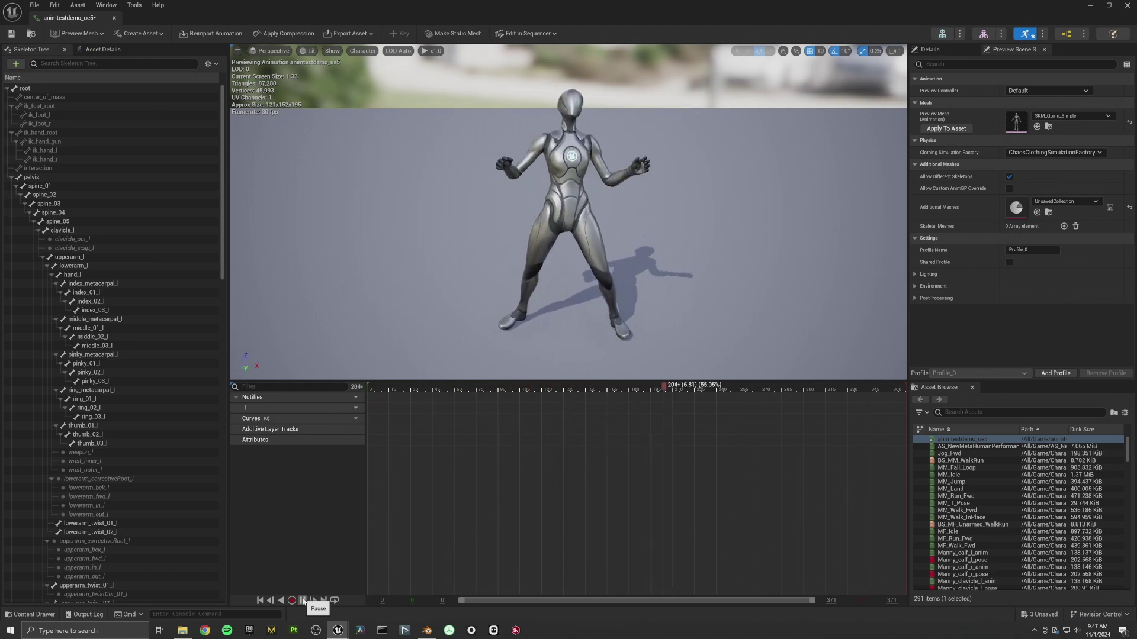
click(303, 601)
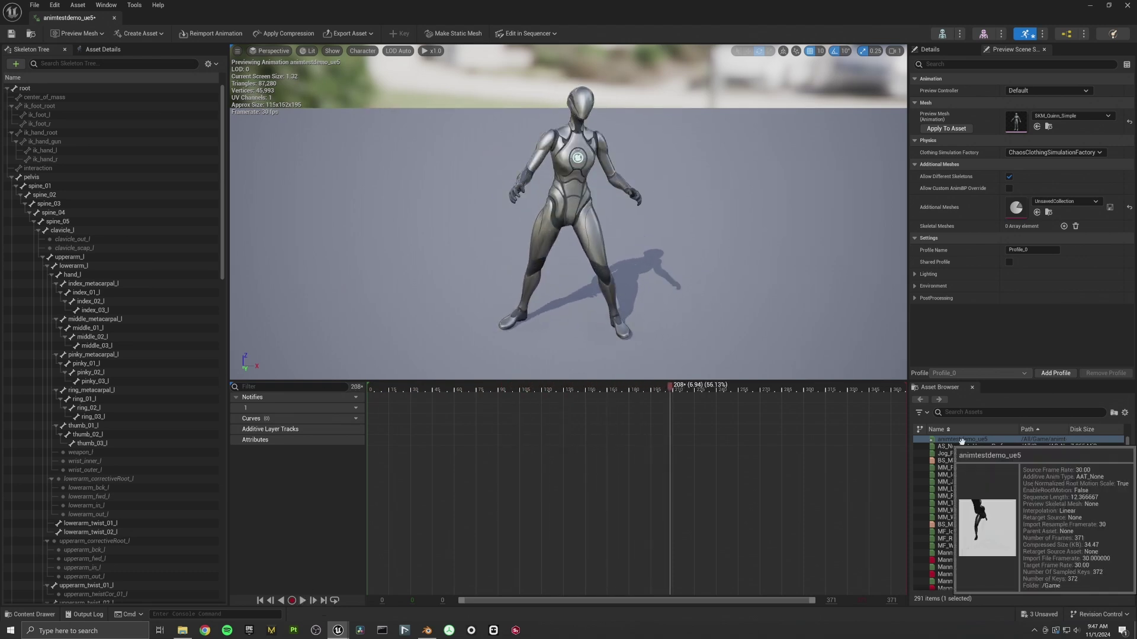
click(1097, 8)
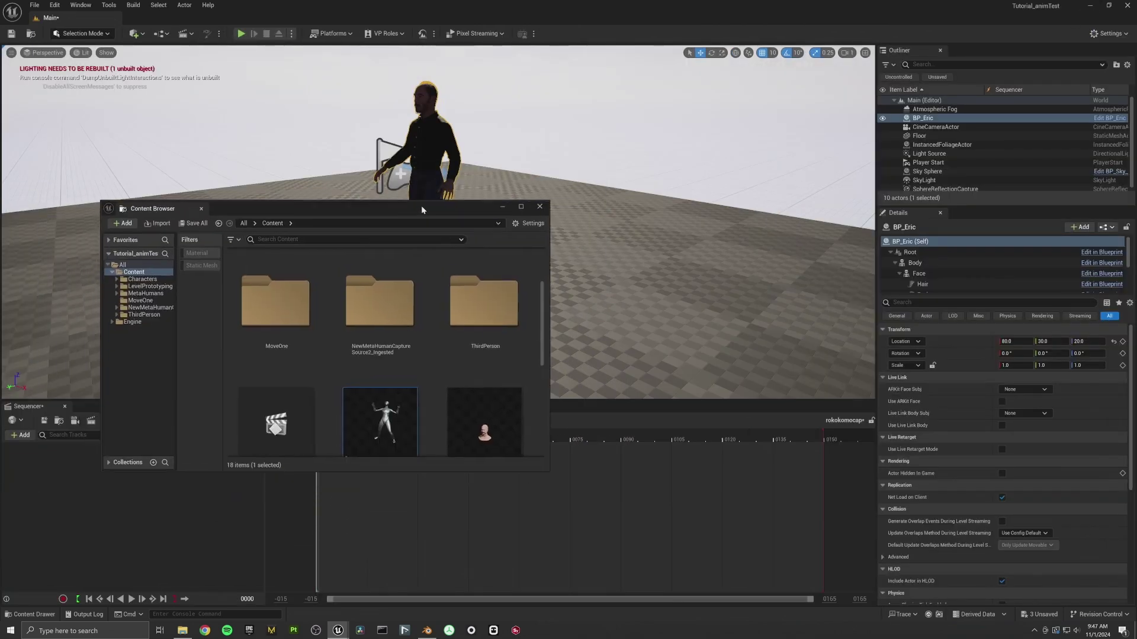
Open Retarget Animations for animtestdemo_ue5 from its context menu in the Content Browser
scroll(438, 285, down, 2)
click(439, 285)
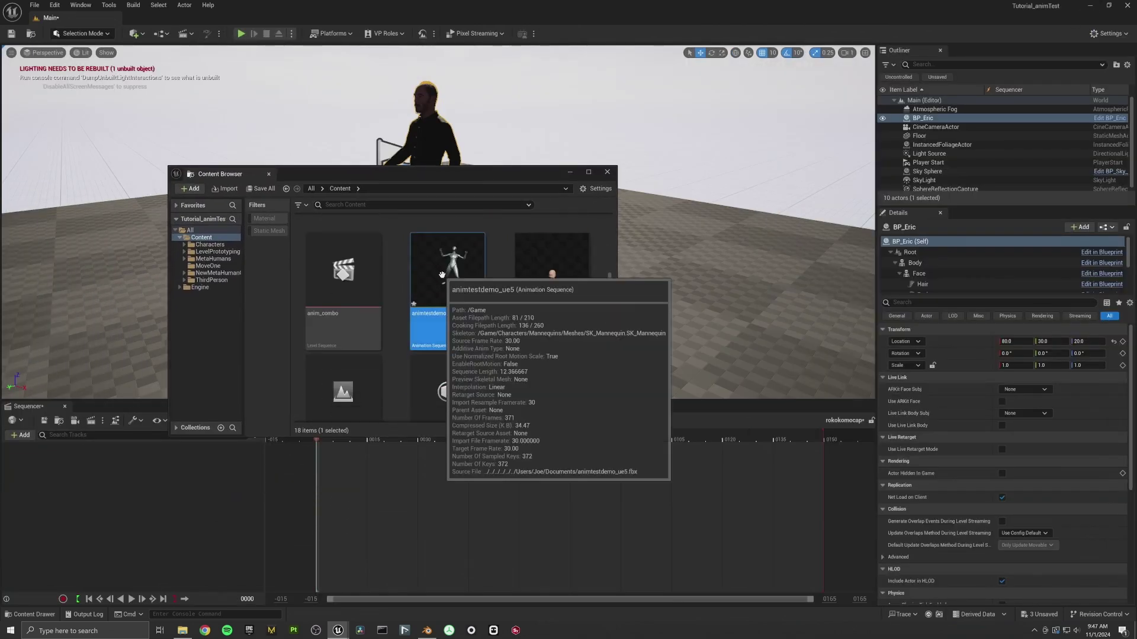
right_click(443, 276)
click(503, 345)
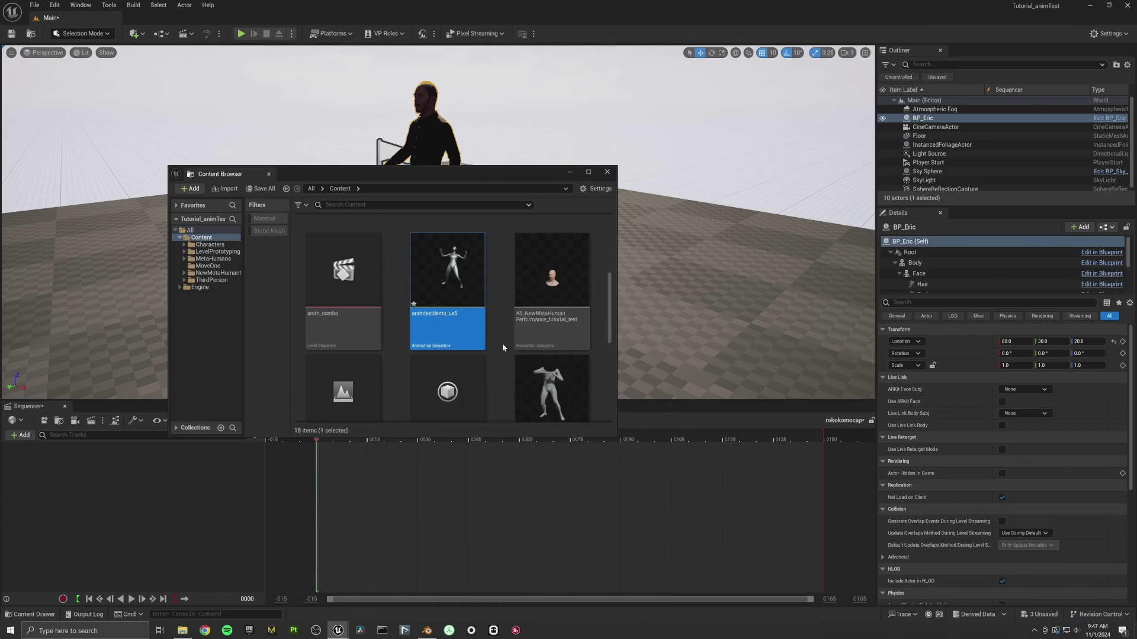
Set m_med_nrw_body as the target mesh, select animtestdemo_ue5, and start the export
click(788, 216)
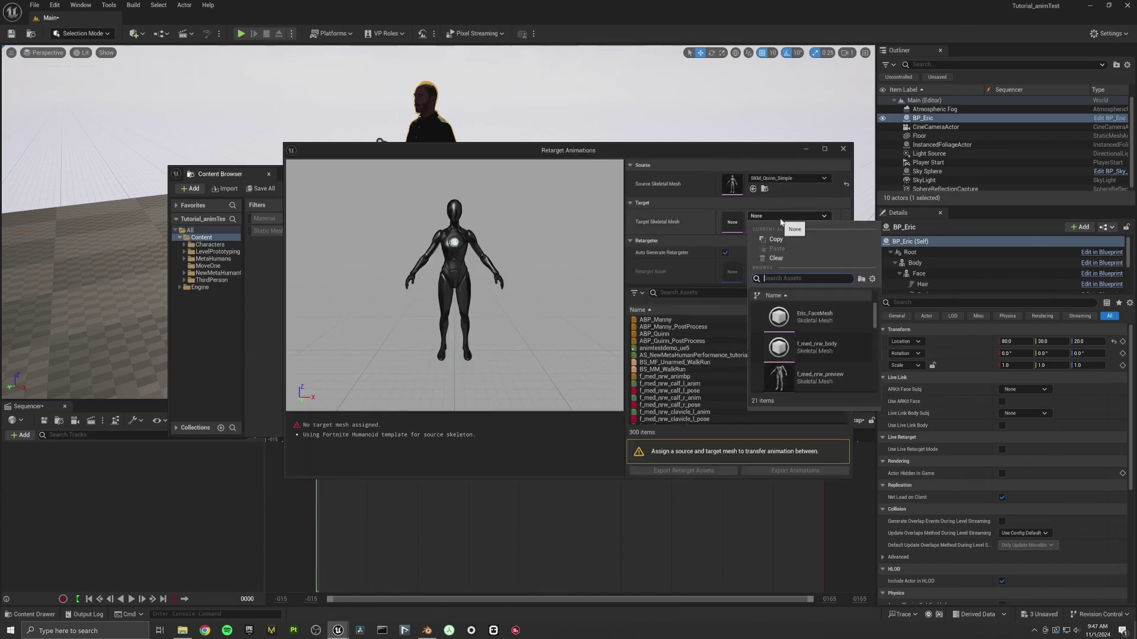
scroll(805, 354, down, 3)
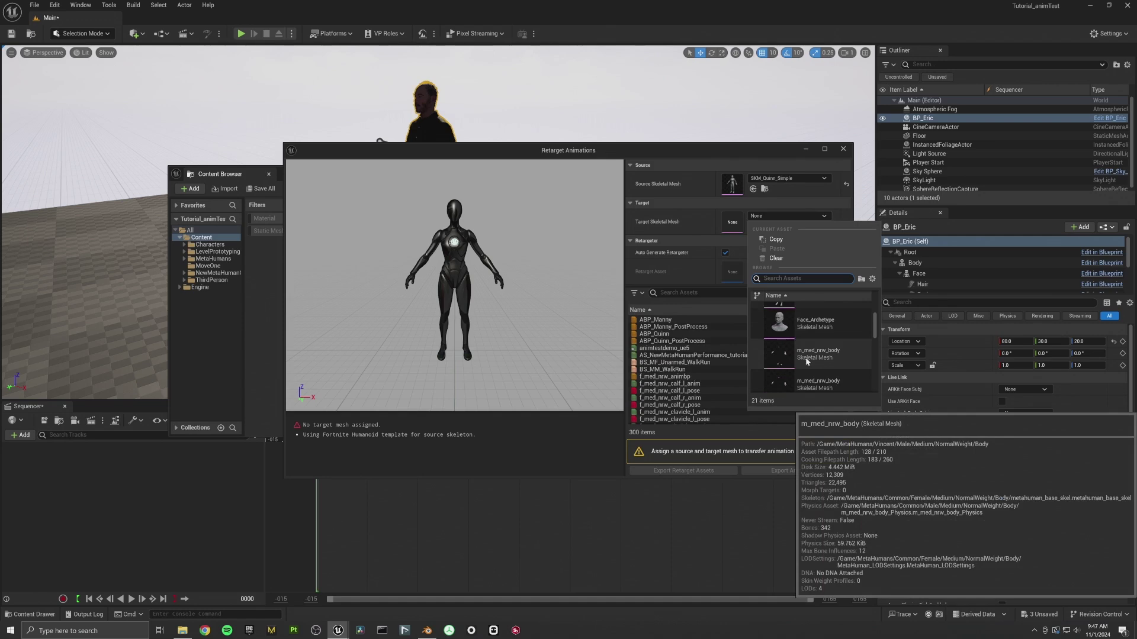
mouse_move(831, 333)
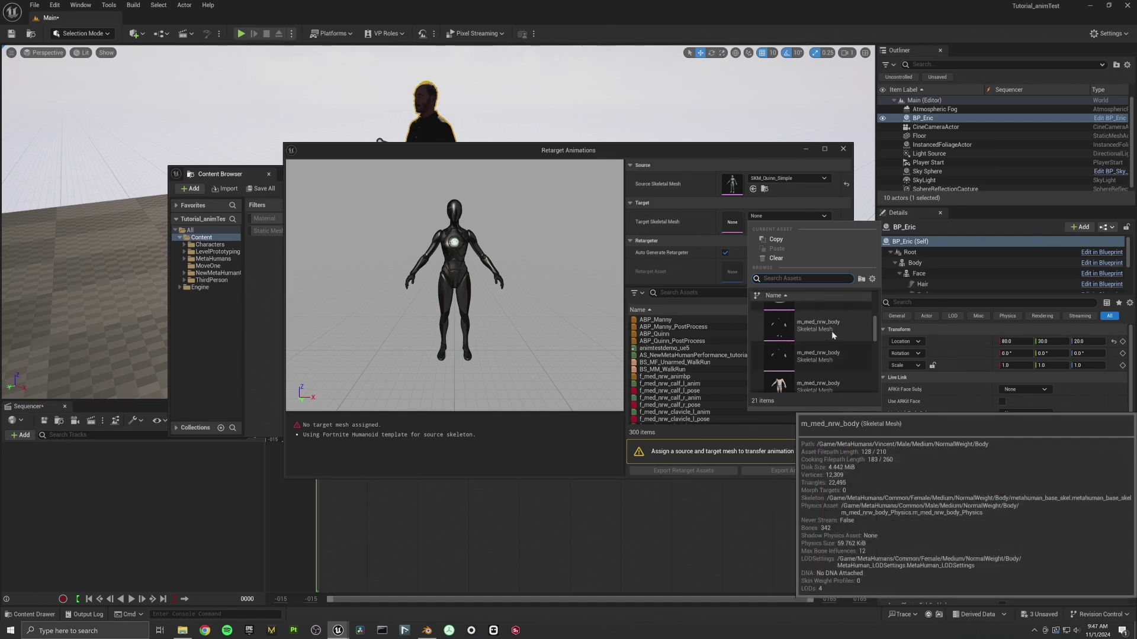
click(836, 326)
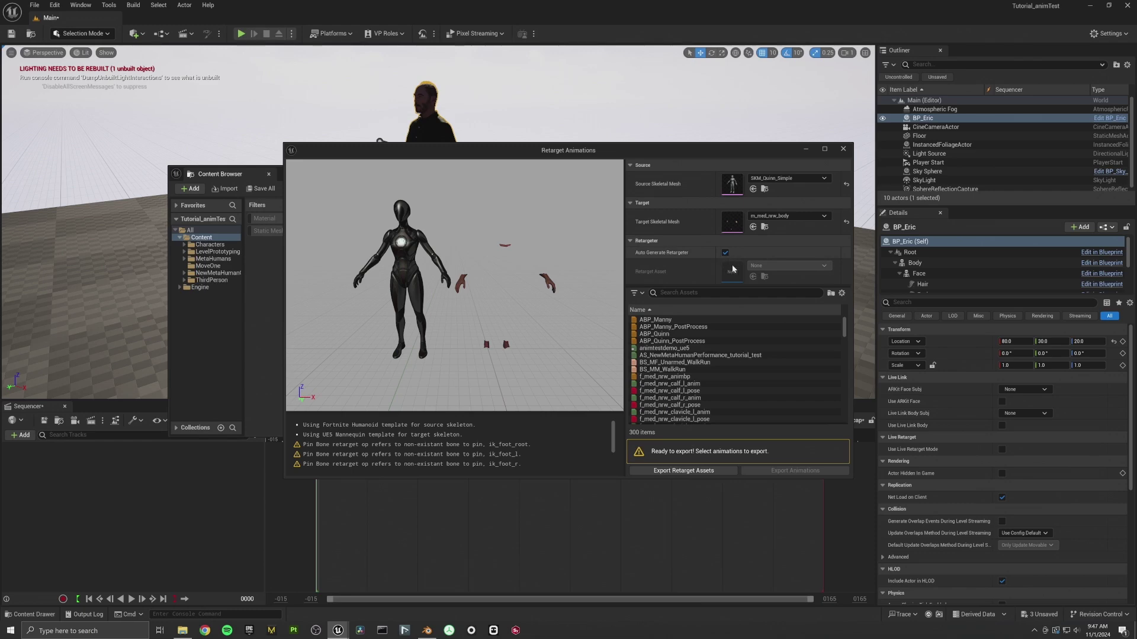
click(677, 349)
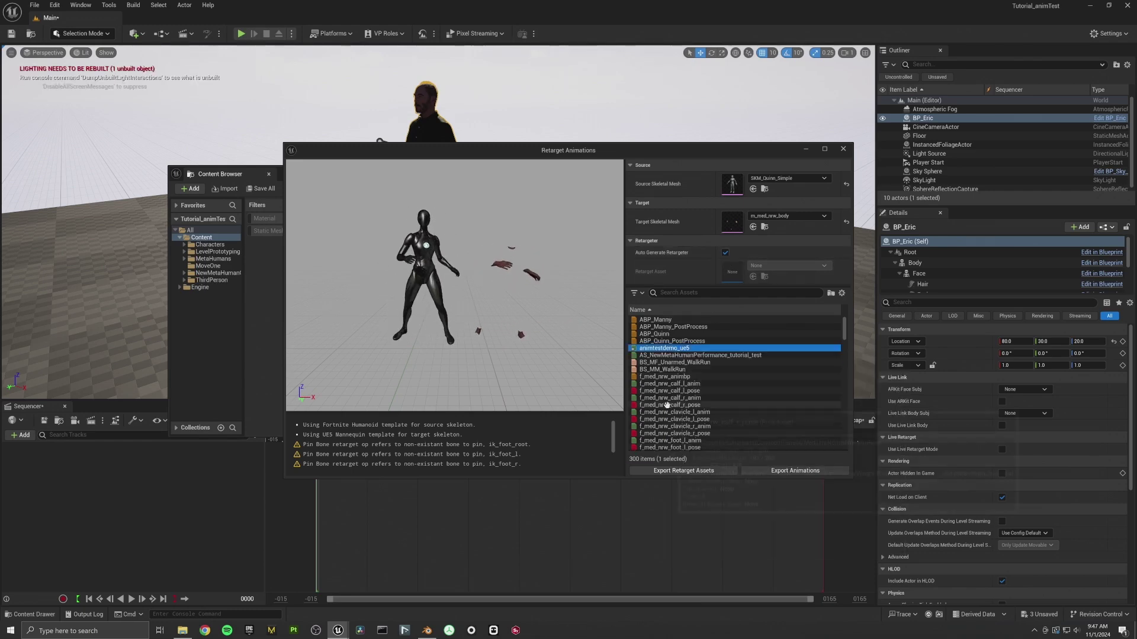
click(761, 472)
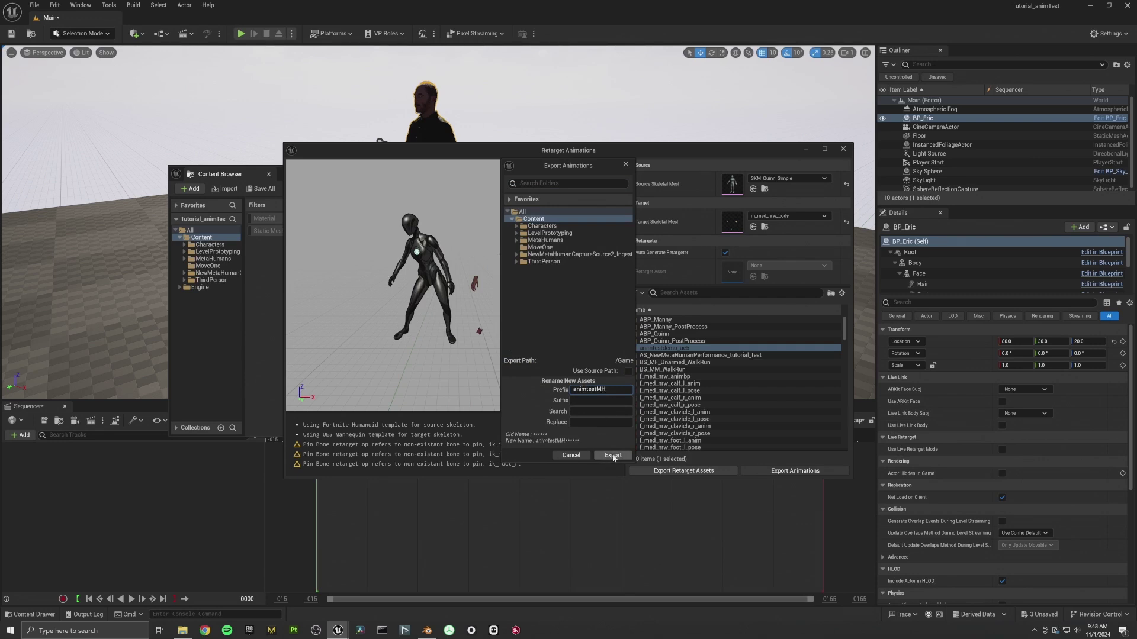
Export the retargeted animation to Content with prefix animtestMH and confirm the batch export
click(613, 456)
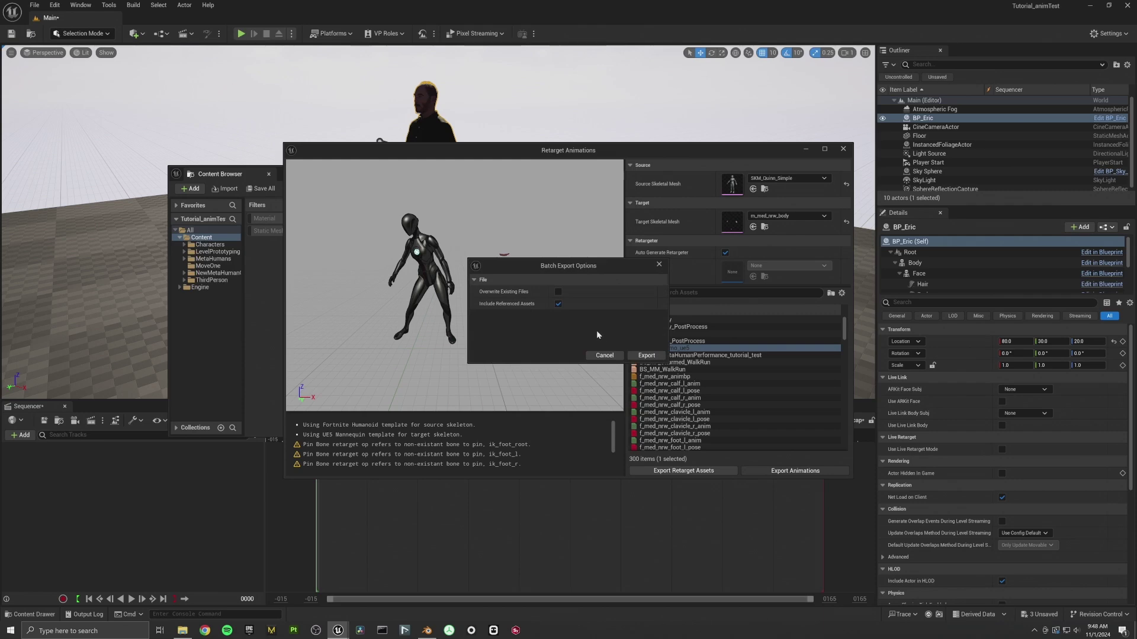
click(647, 356)
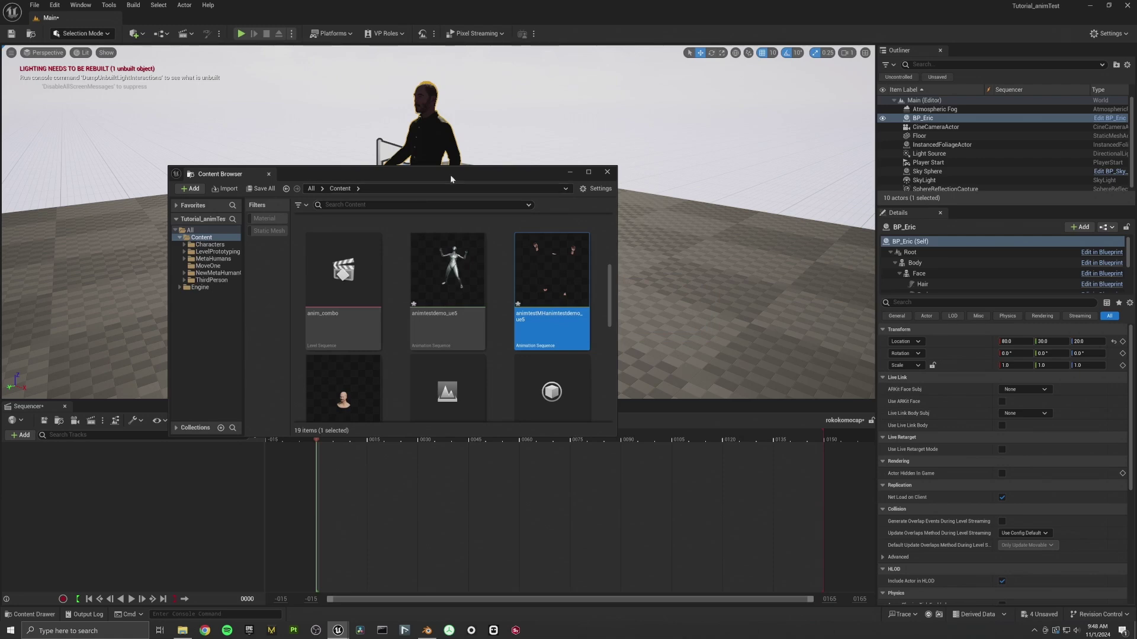
drag(451, 179, 0, 234)
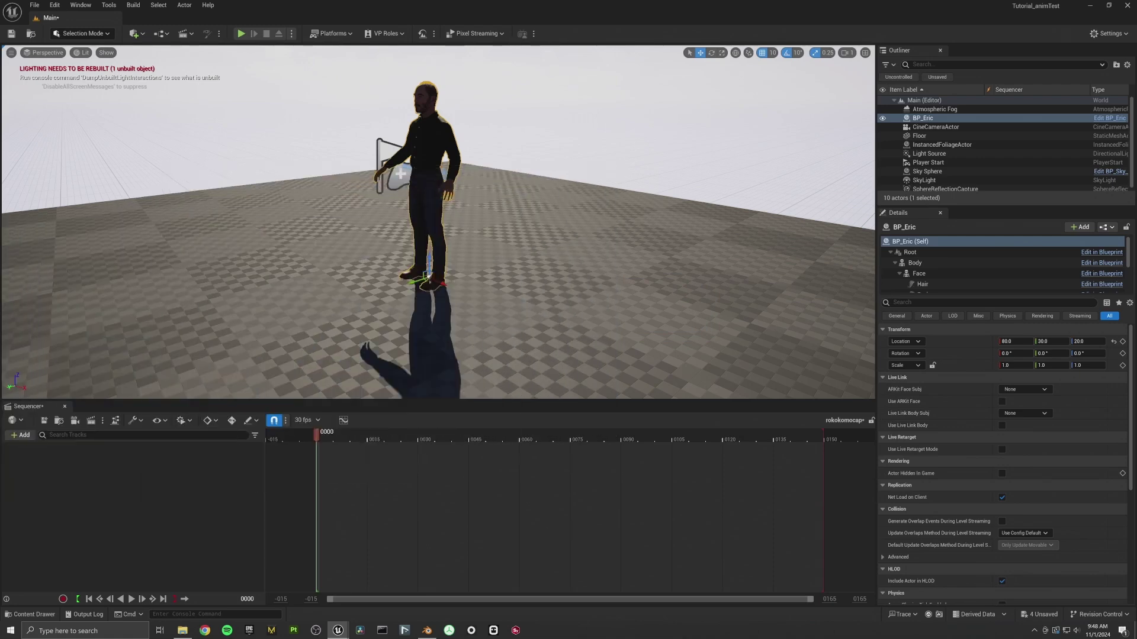
Add the BP_Eric actor to the Sequencer and frame it in the viewport
click(19, 436)
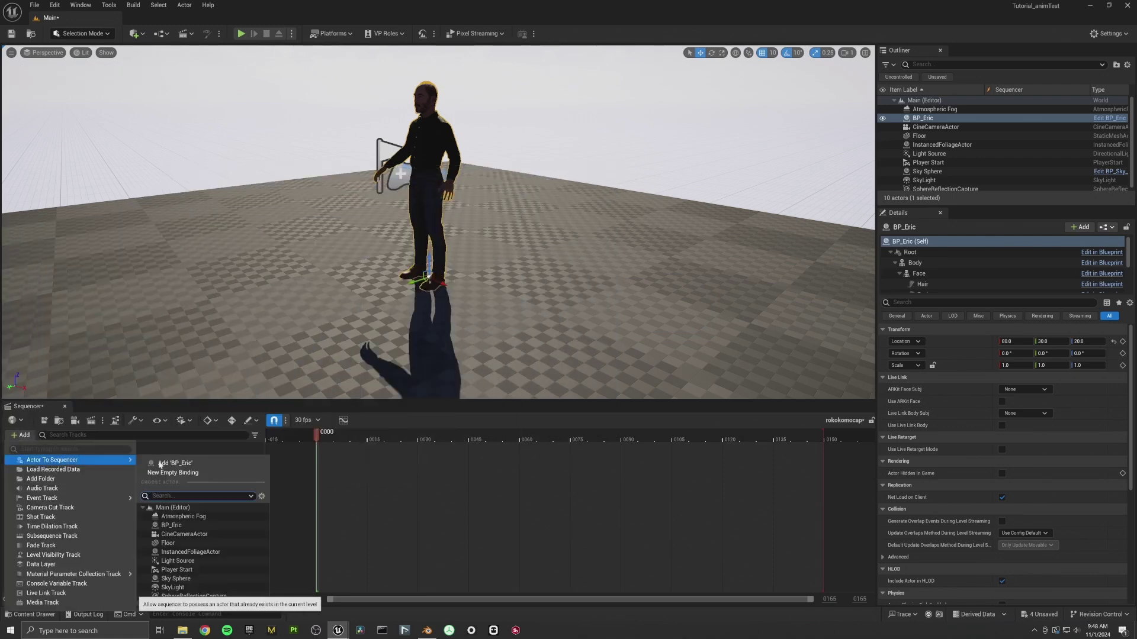
click(180, 468)
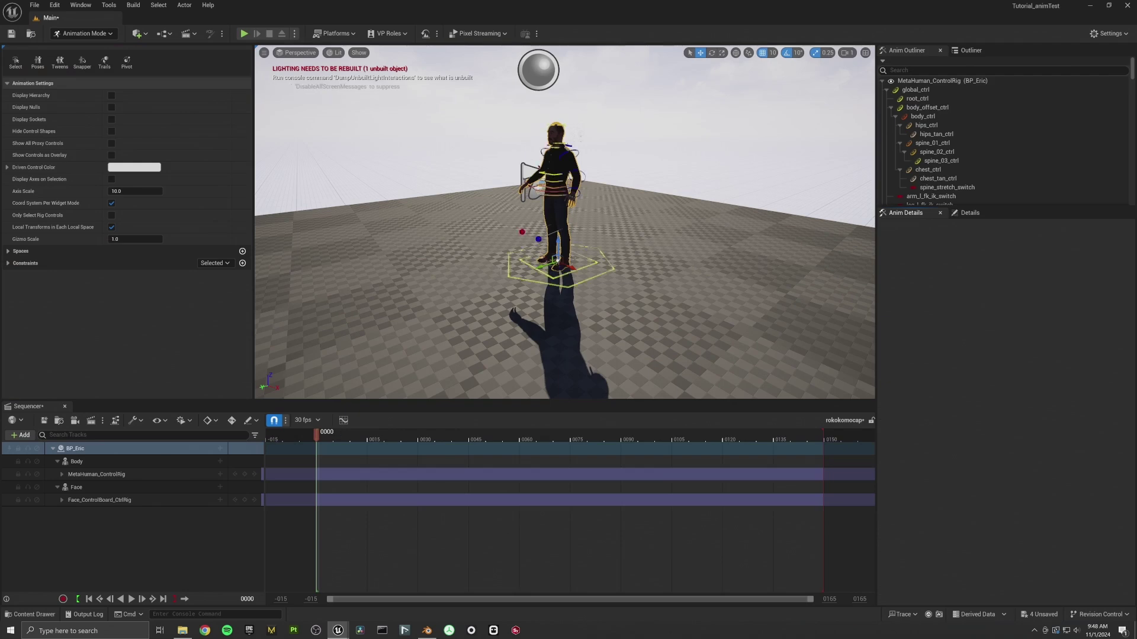
key(f)
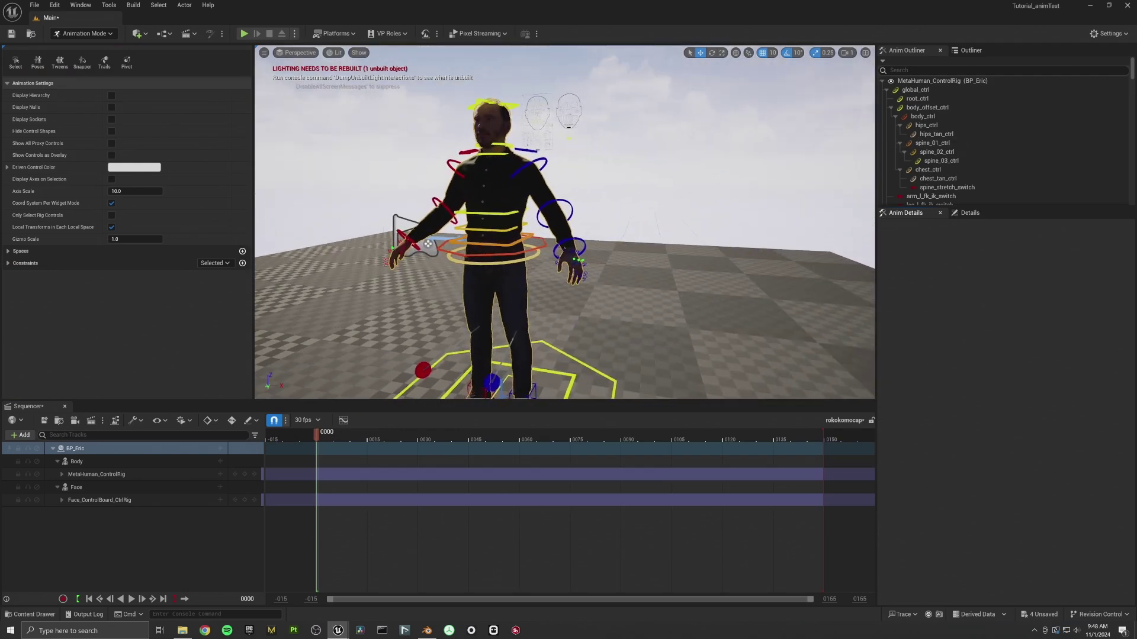
Delete the MetaHuman_ControlRig and Face_ControlBoard_CtrlRig tracks from BP_Eric
scroll(514, 291, down, 5)
click(119, 476)
key(Delete)
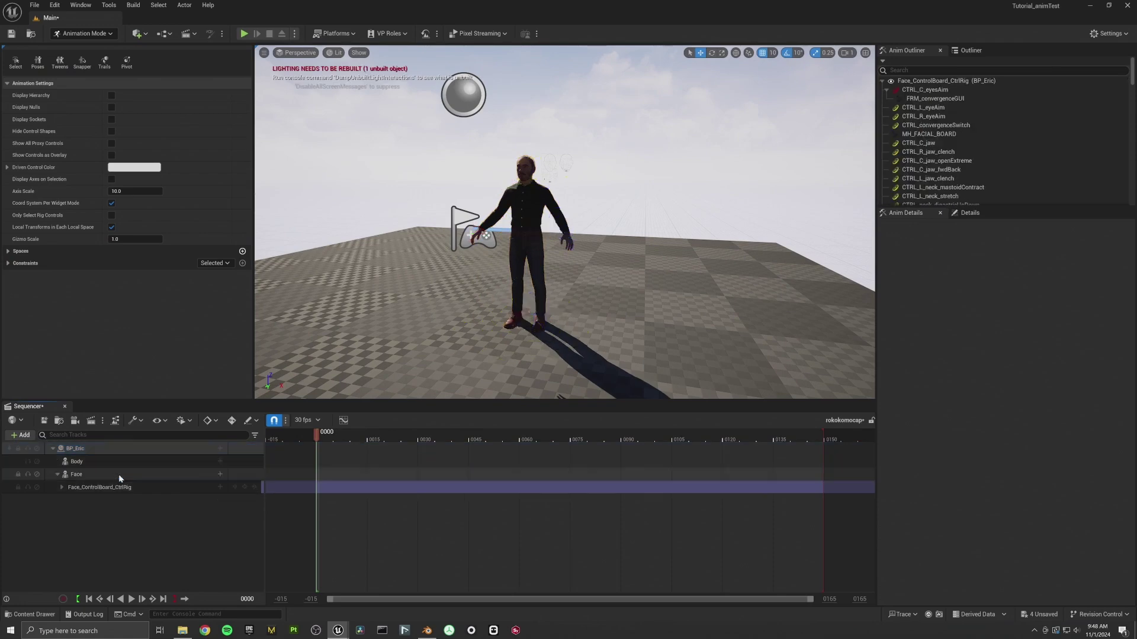
click(108, 488)
key(Delete)
click(163, 462)
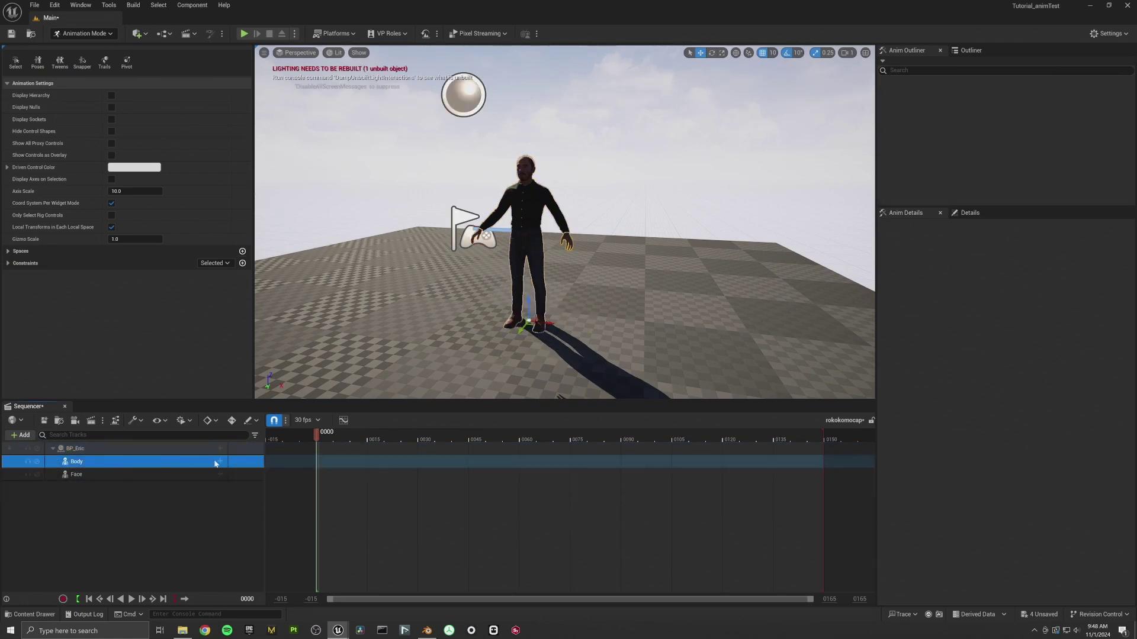
Add an Animation track to BP_Eric's Body using animtestMHanimtestdemo_ue5
click(219, 463)
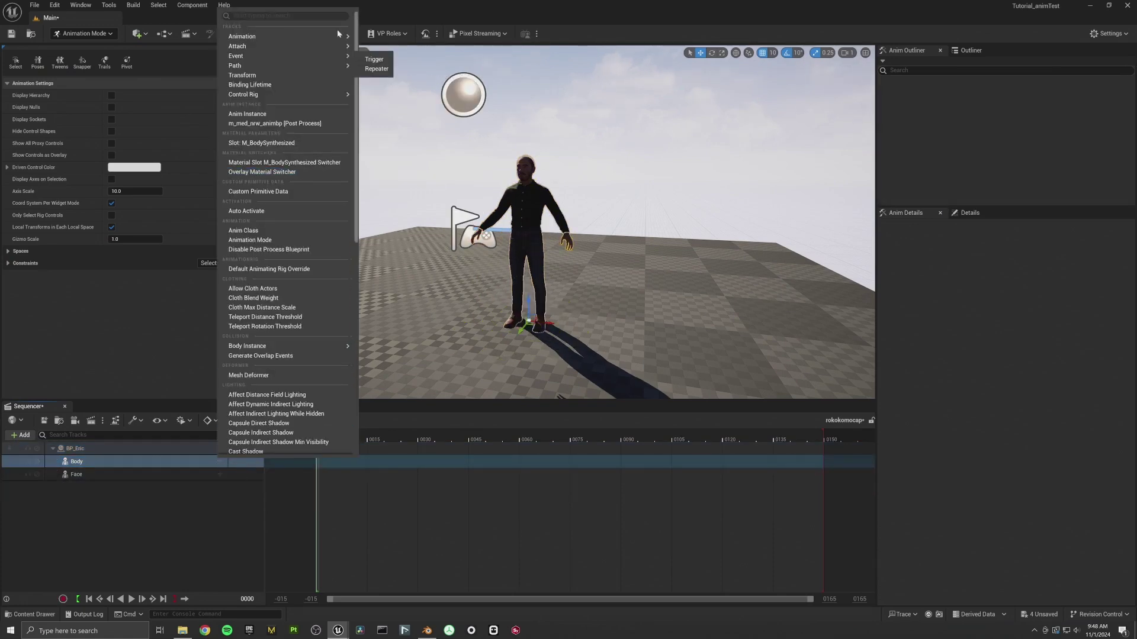
mouse_move(341, 38)
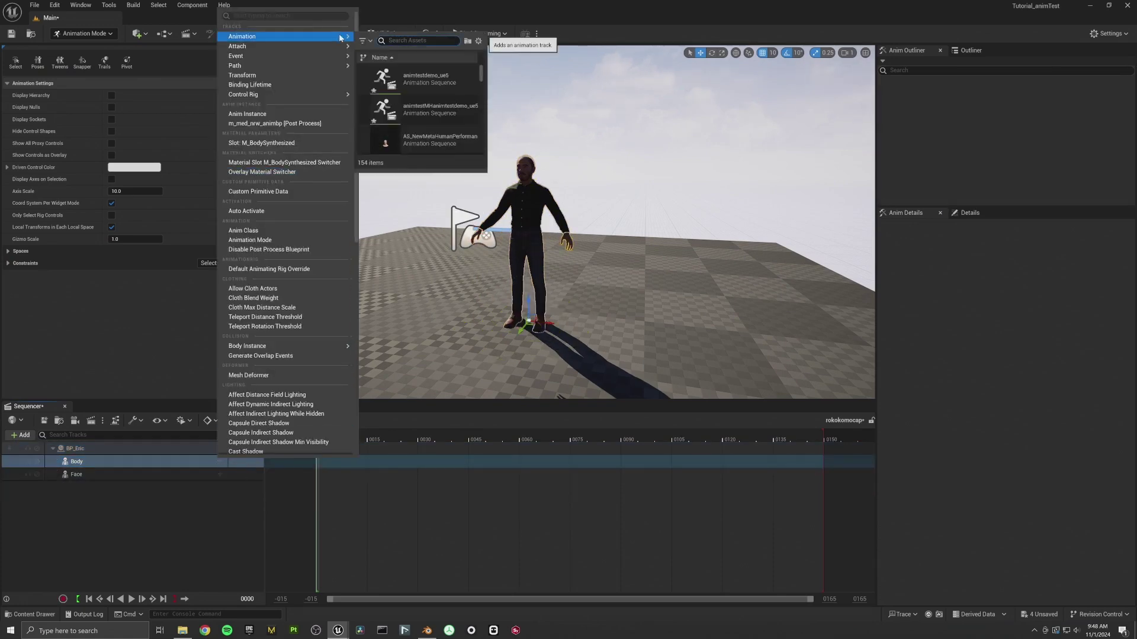
click(431, 111)
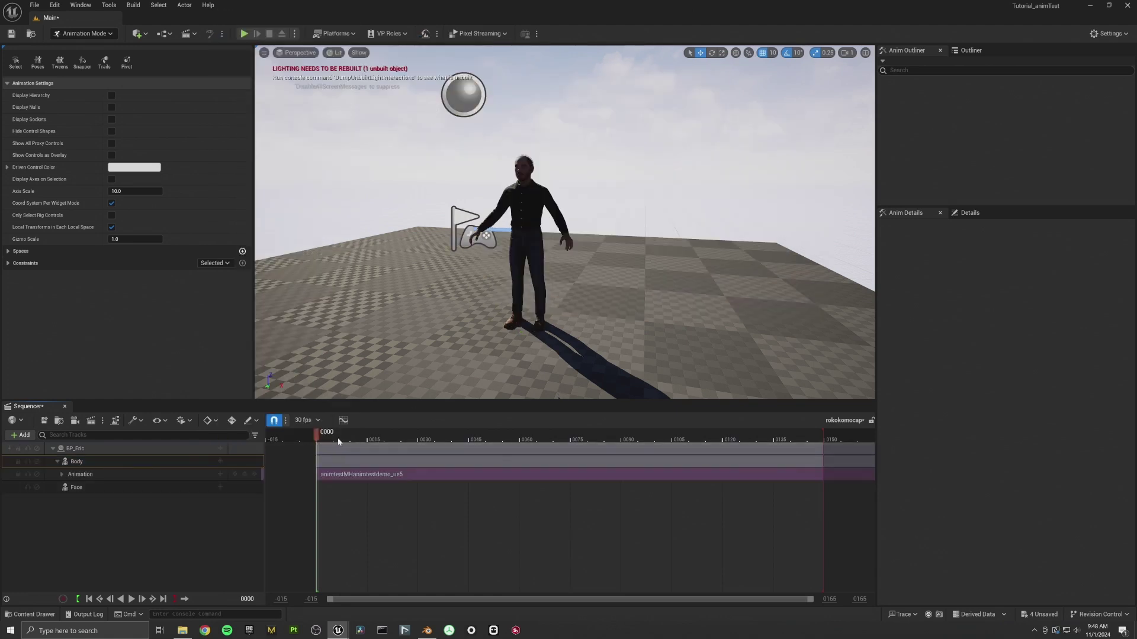
Play the sequence to preview the captured motion, then return to Selection Mode
key(space)
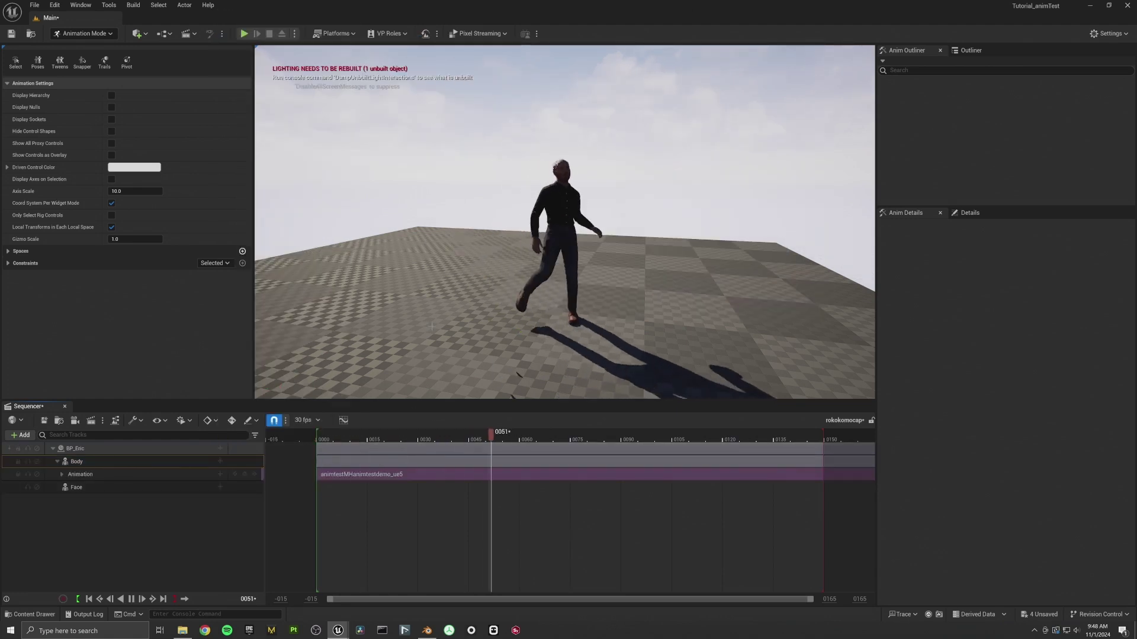
right_drag(432, 326, 473, 296)
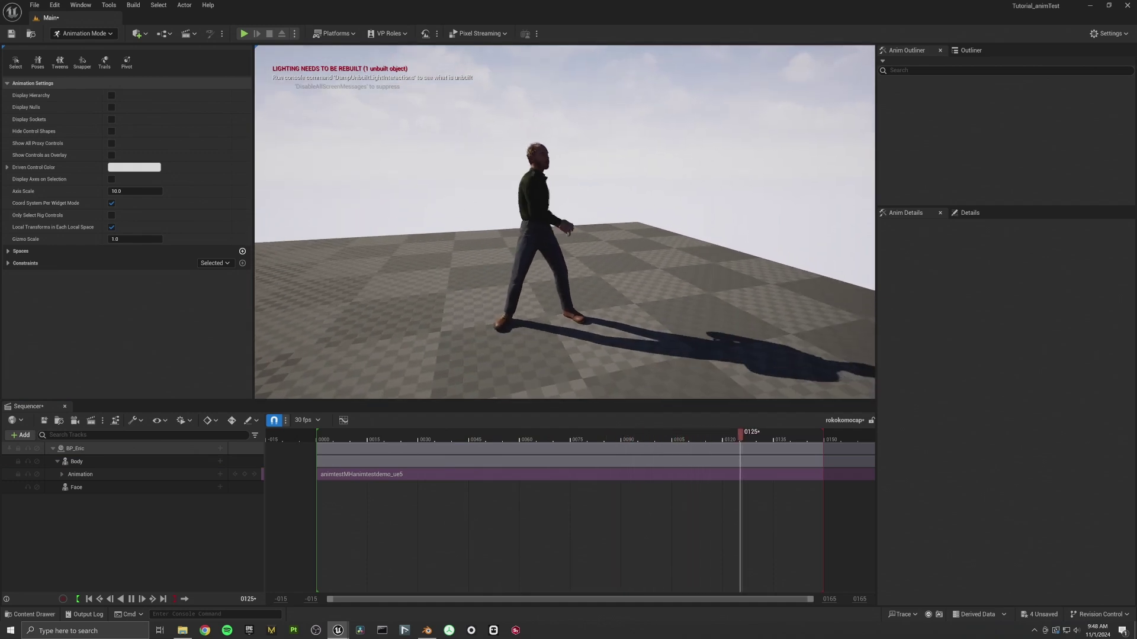
click(86, 33)
click(77, 44)
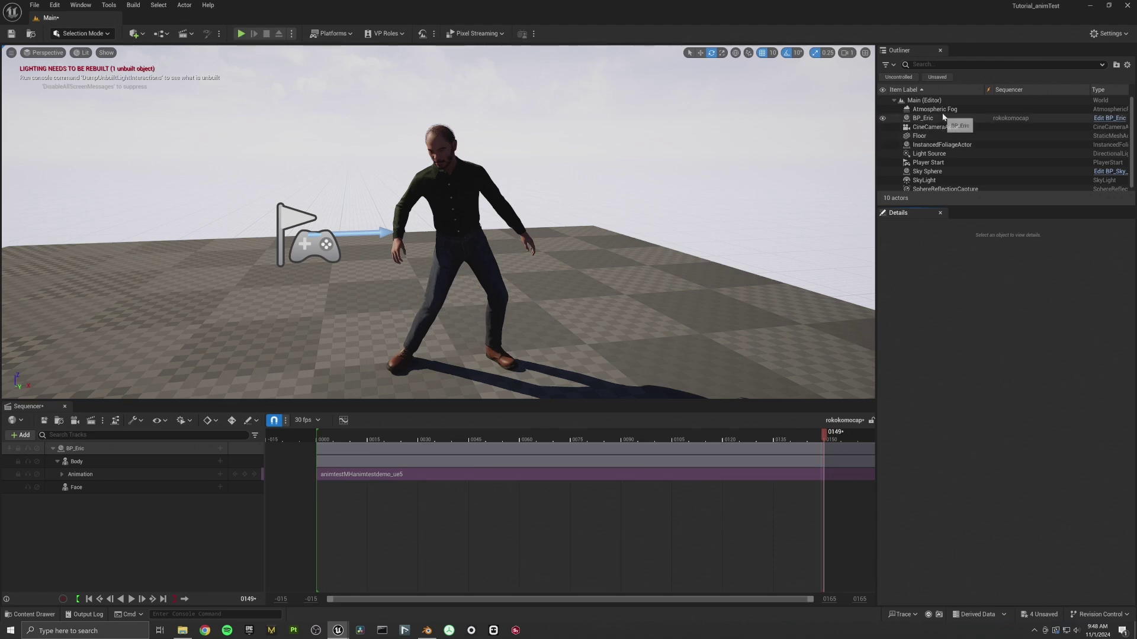
Rotate the Light Source to Z 255° and replay the sequence in game view
click(944, 153)
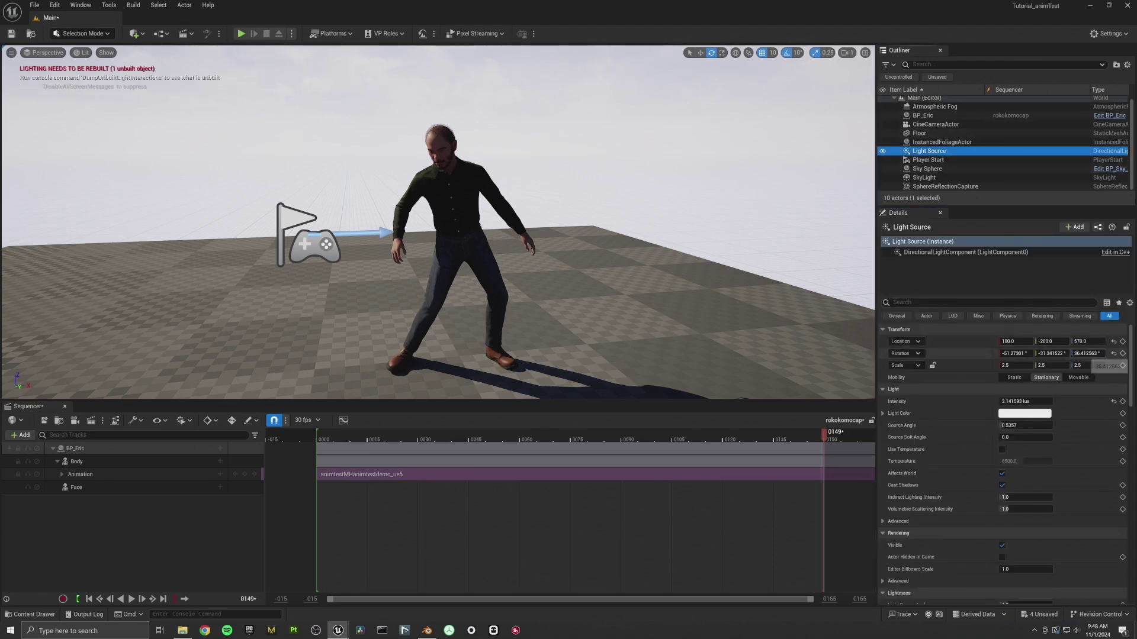
text(255)
key(Return)
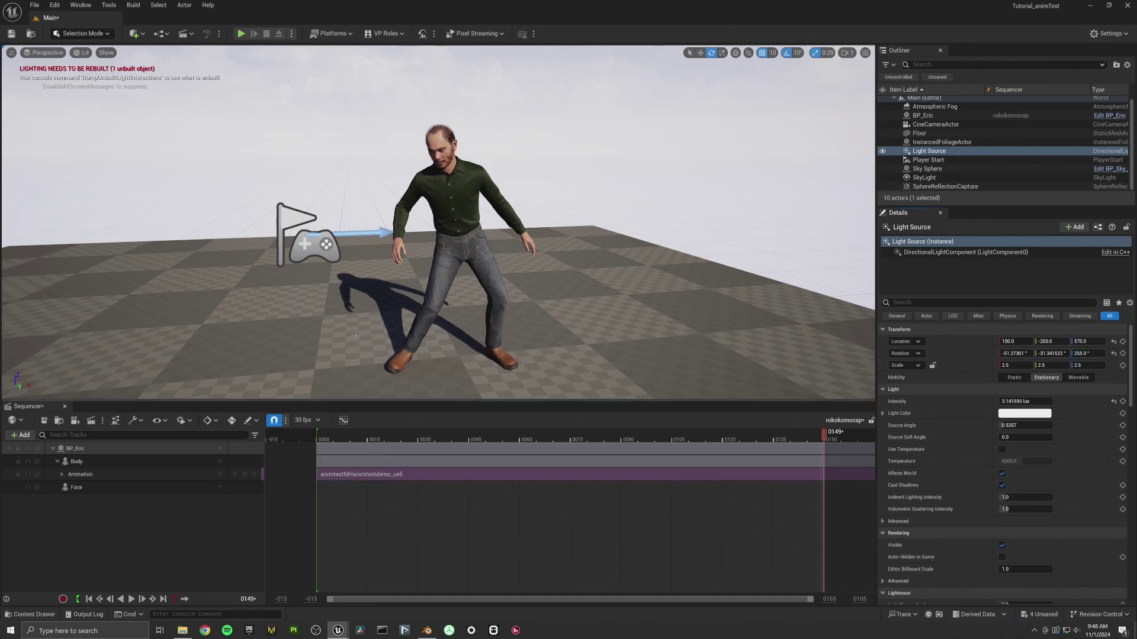
key(space)
key(g)
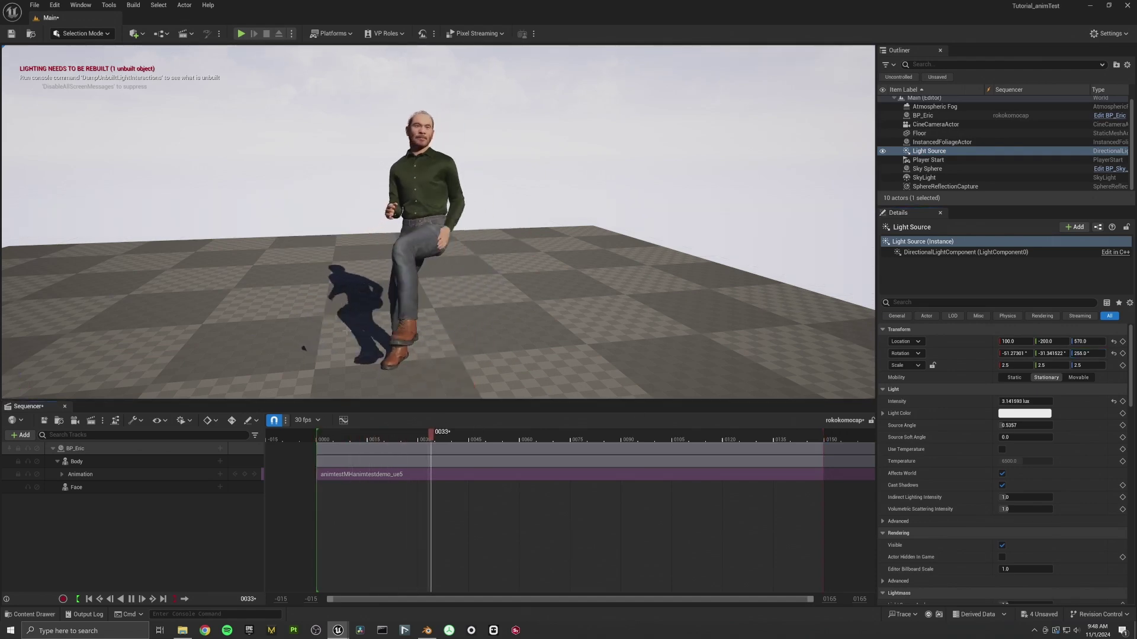